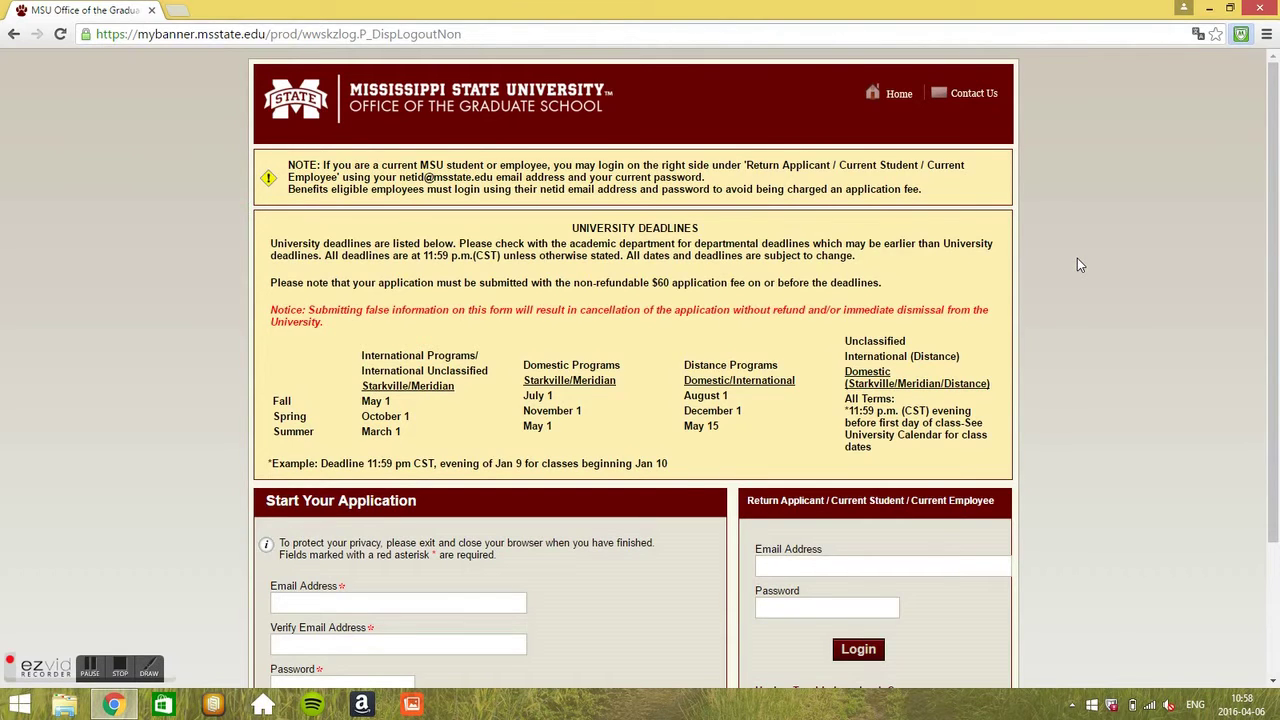
# Examine the university deadlines, the notices and the fields for starting a new application on the Graduate School page
pyautogui.scroll(-2, 1077, 263)
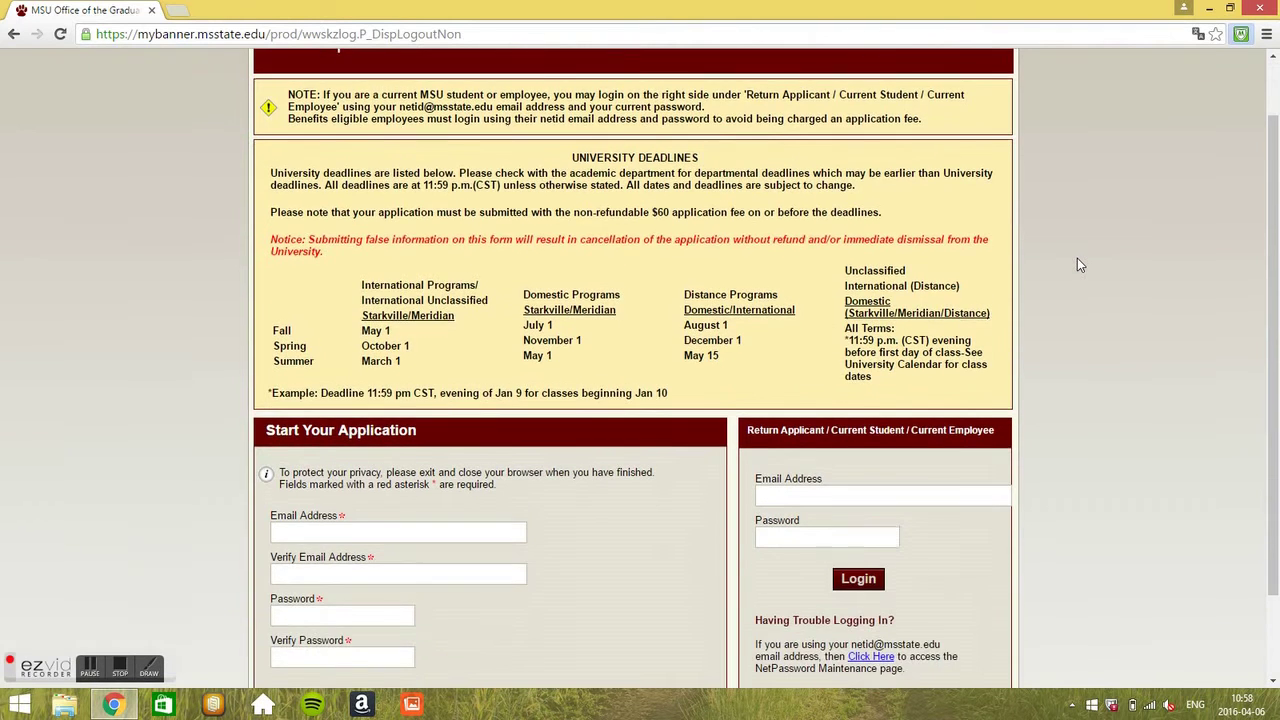
pyautogui.scroll(2, 1077, 264)
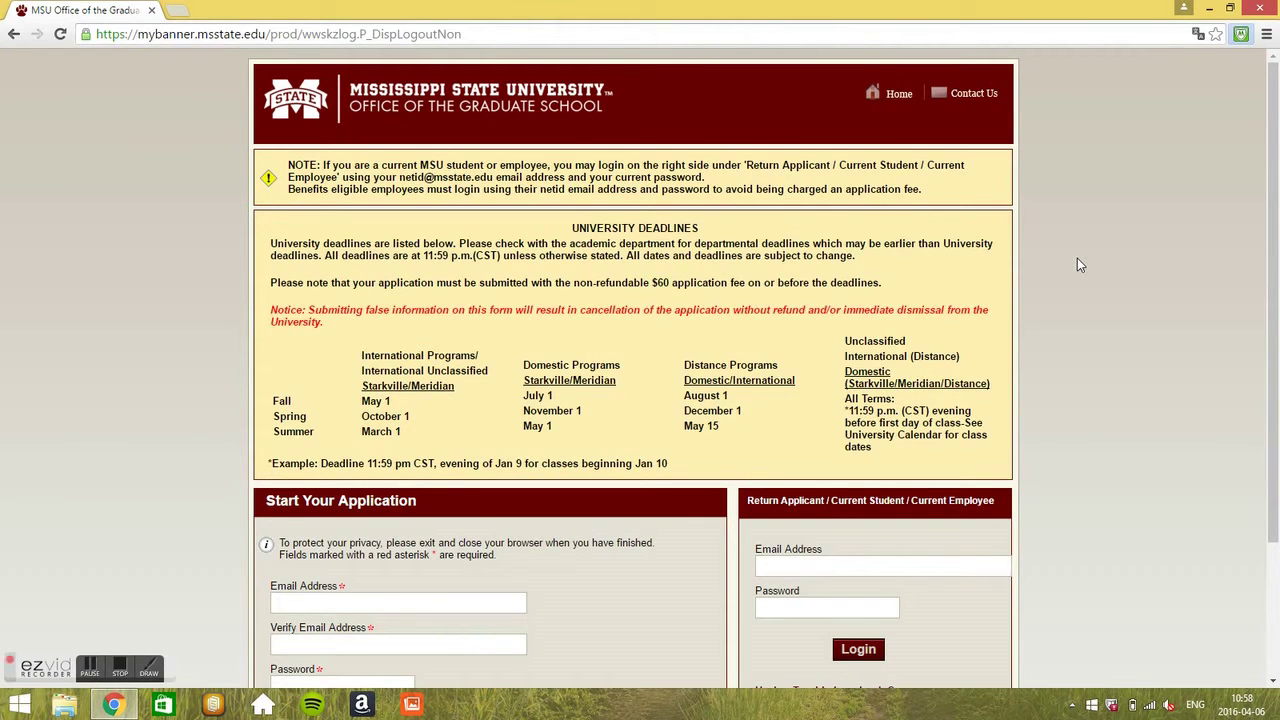
pyautogui.scroll(-1, 1077, 264)
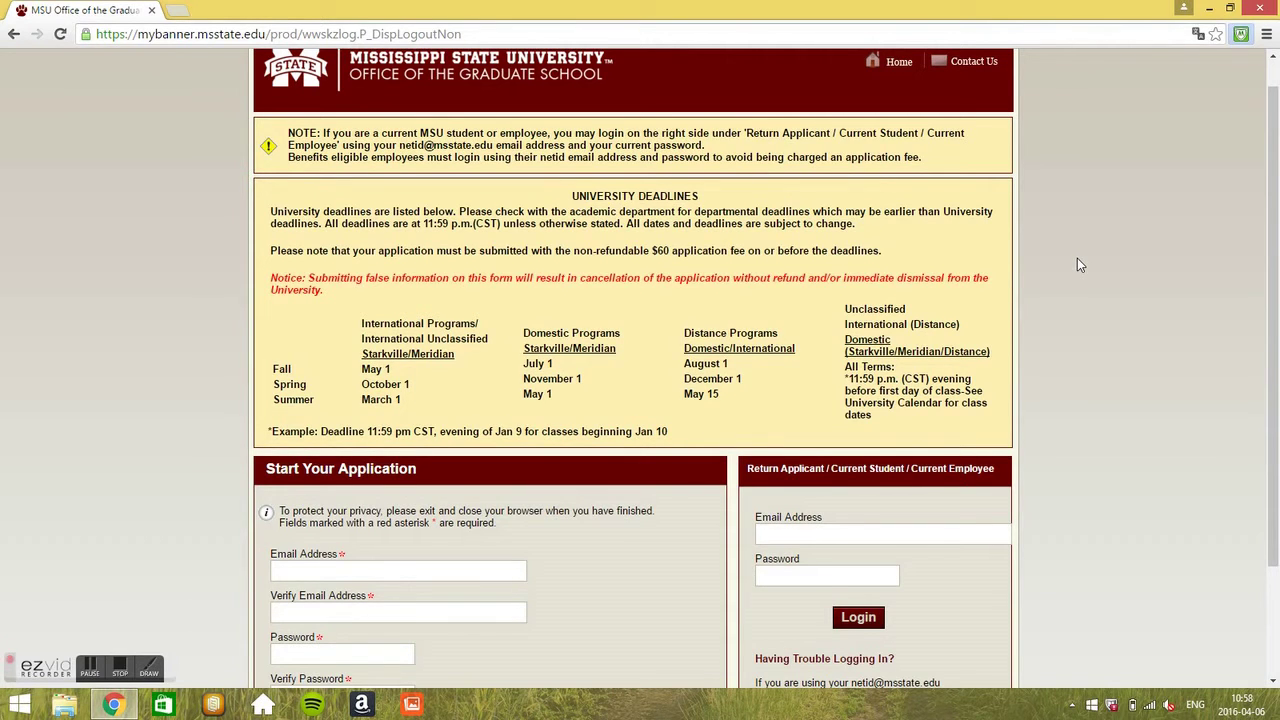
pyautogui.scroll(-1, 1078, 264)
pyautogui.scroll(1, 1078, 264)
pyautogui.scroll(1, 1077, 264)
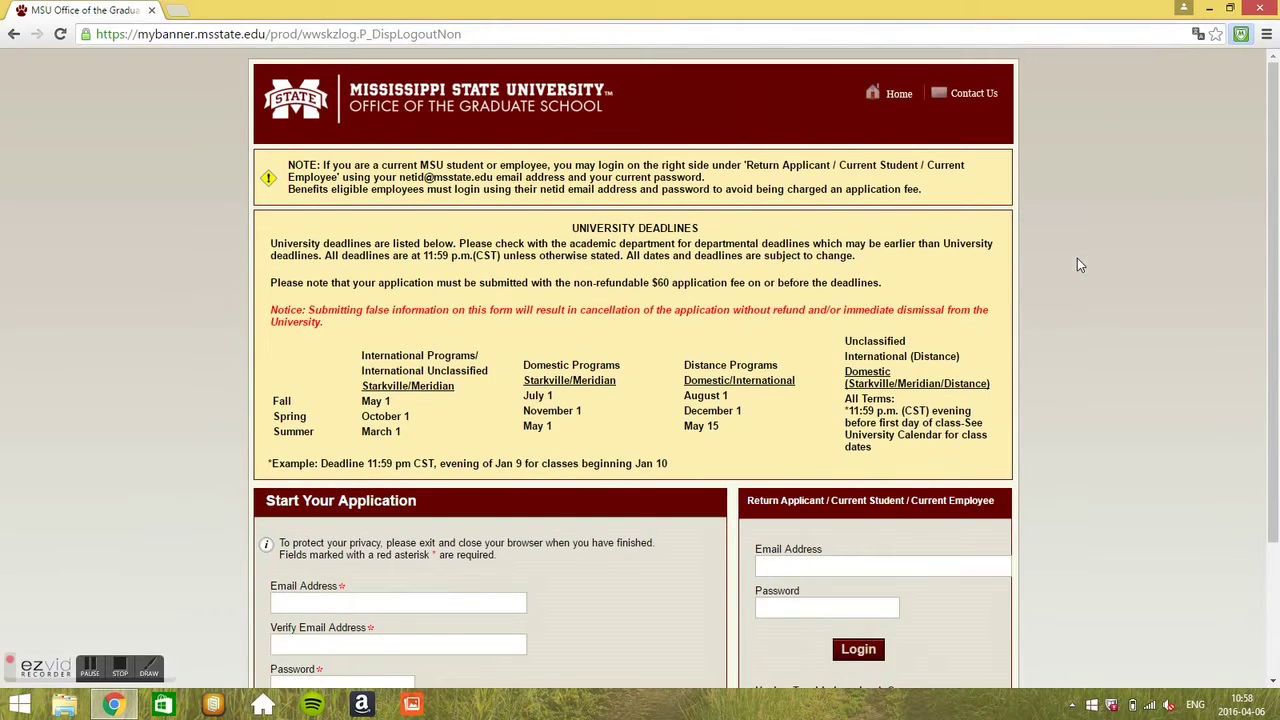
pyautogui.scroll(-1, 1077, 264)
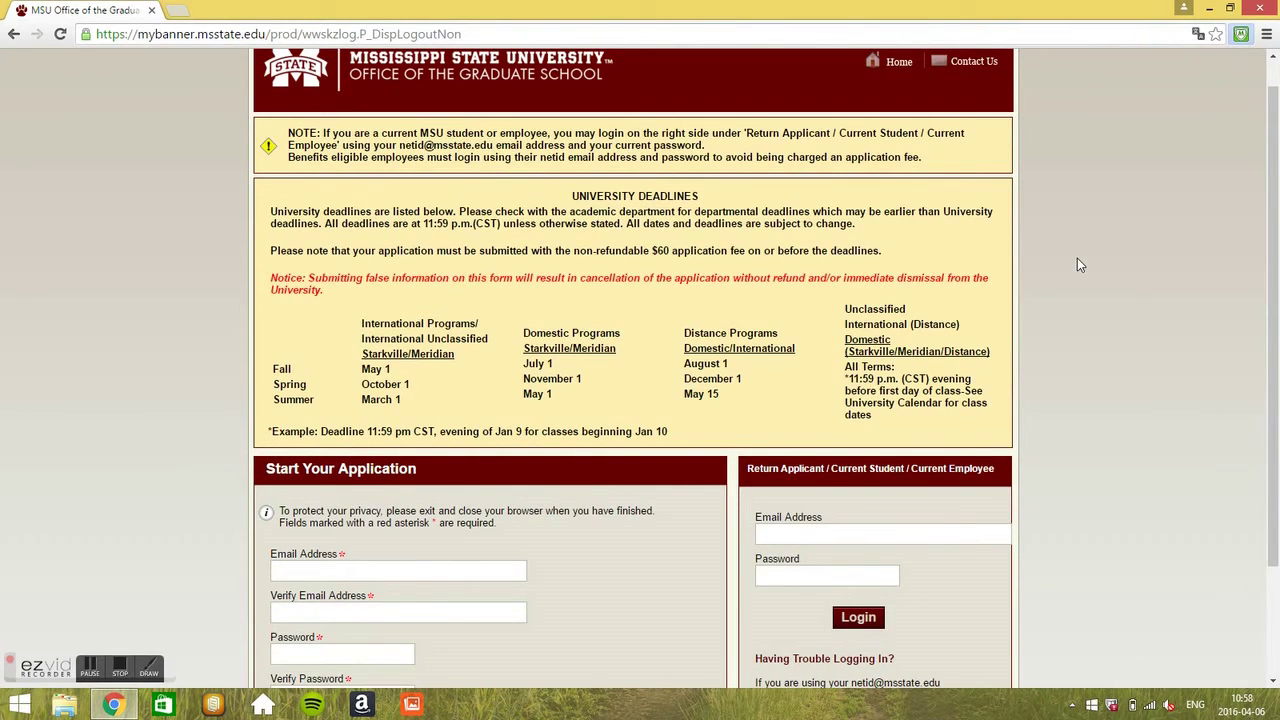
pyautogui.scroll(-2, 1077, 264)
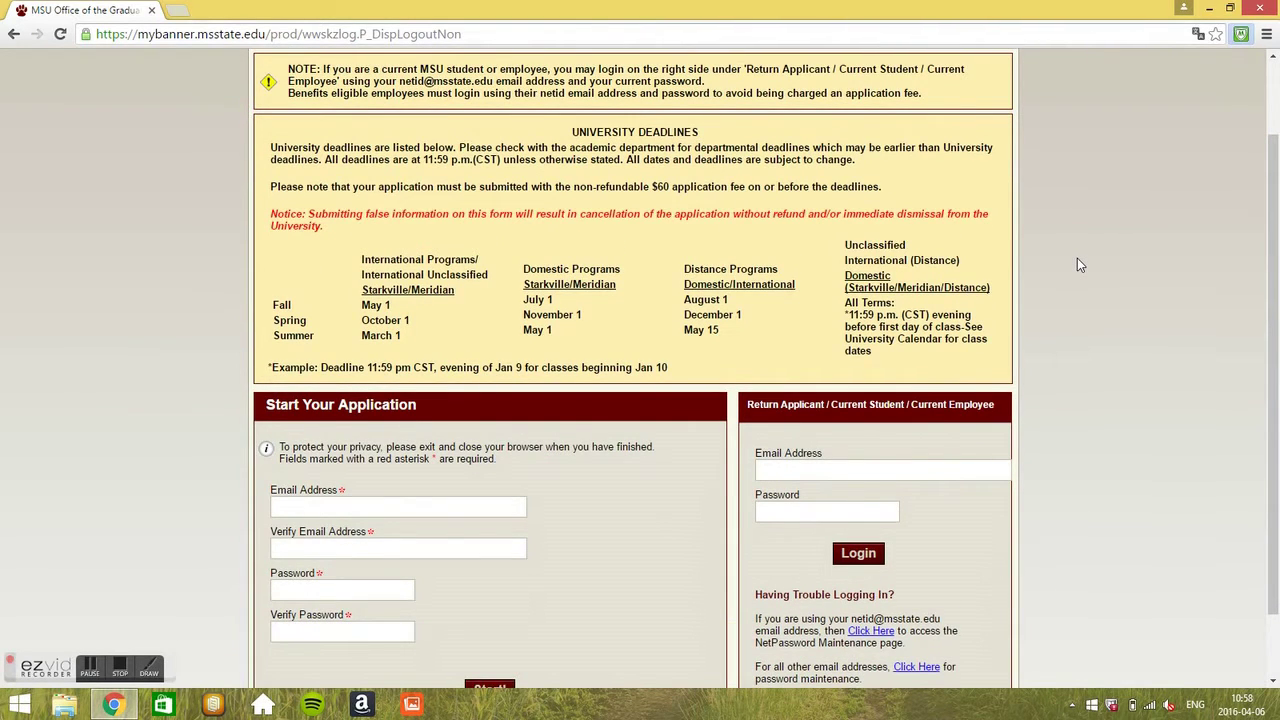
pyautogui.scroll(-3, 1077, 258)
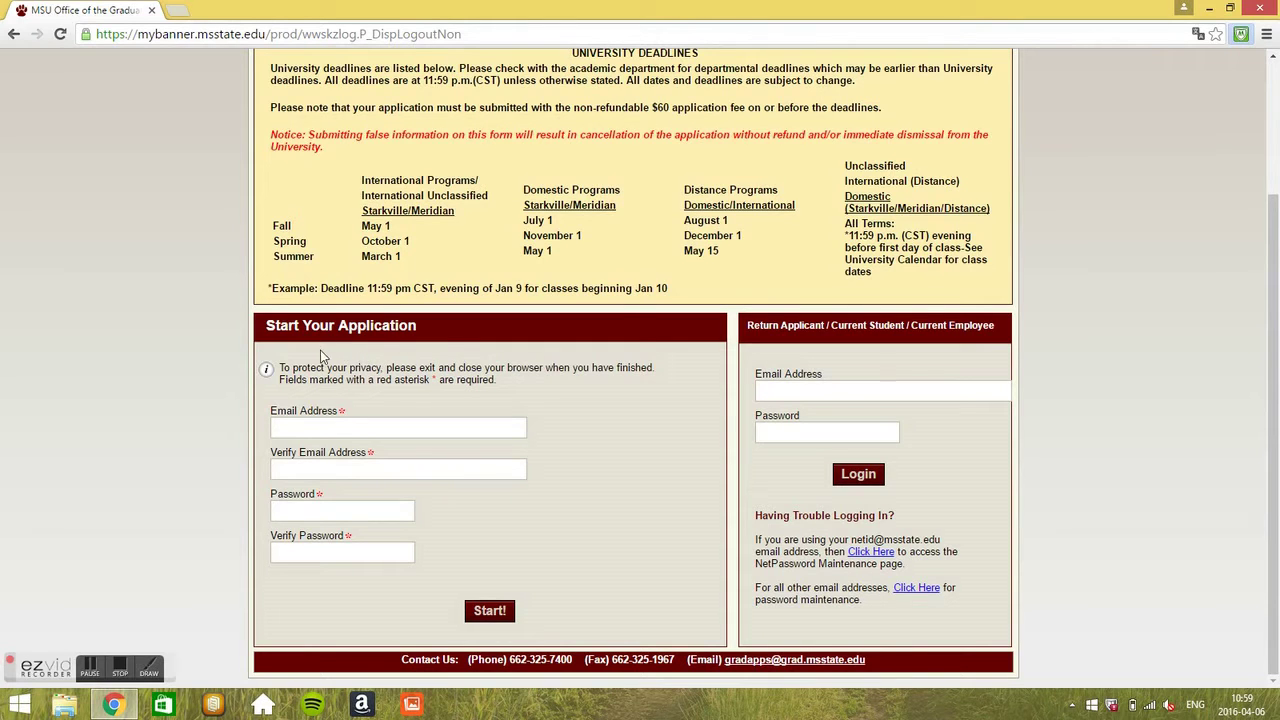
pyautogui.click(384, 426)
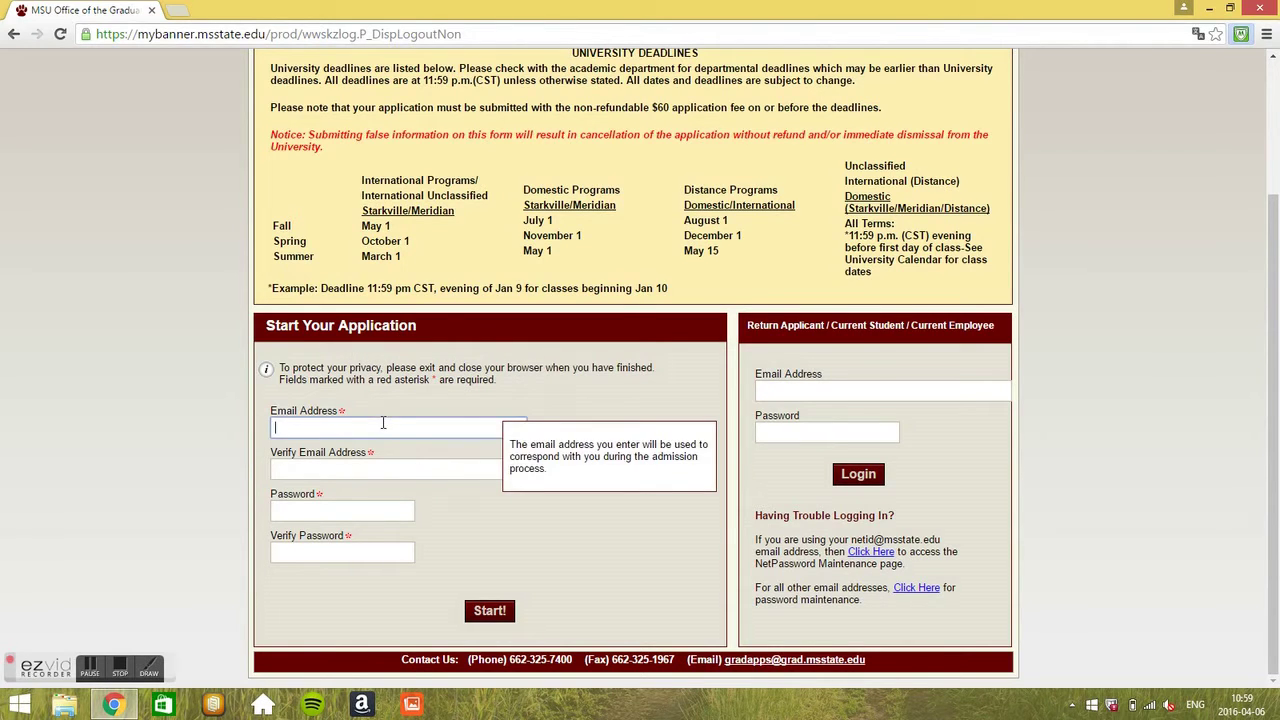
pyautogui.click(545, 408)
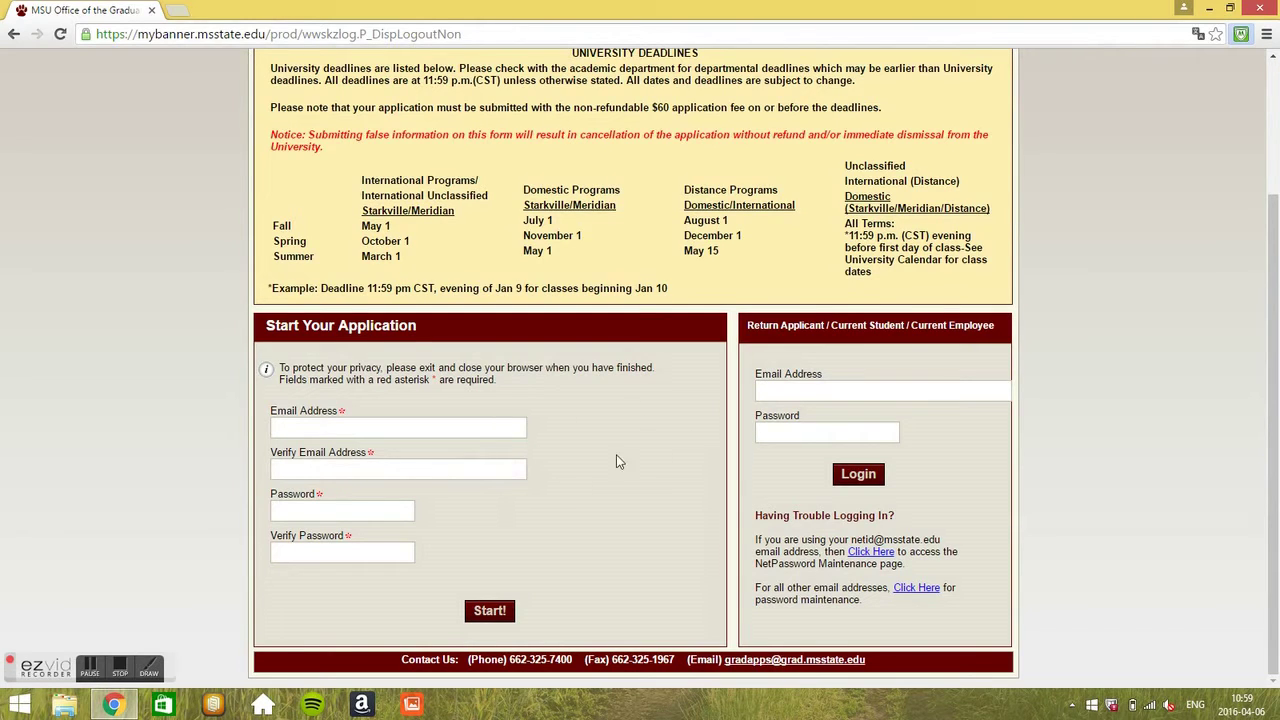
# Log in as a returning applicant with the account's email address and password, and dismiss the browser's offer to save the password
pyautogui.click(830, 392)
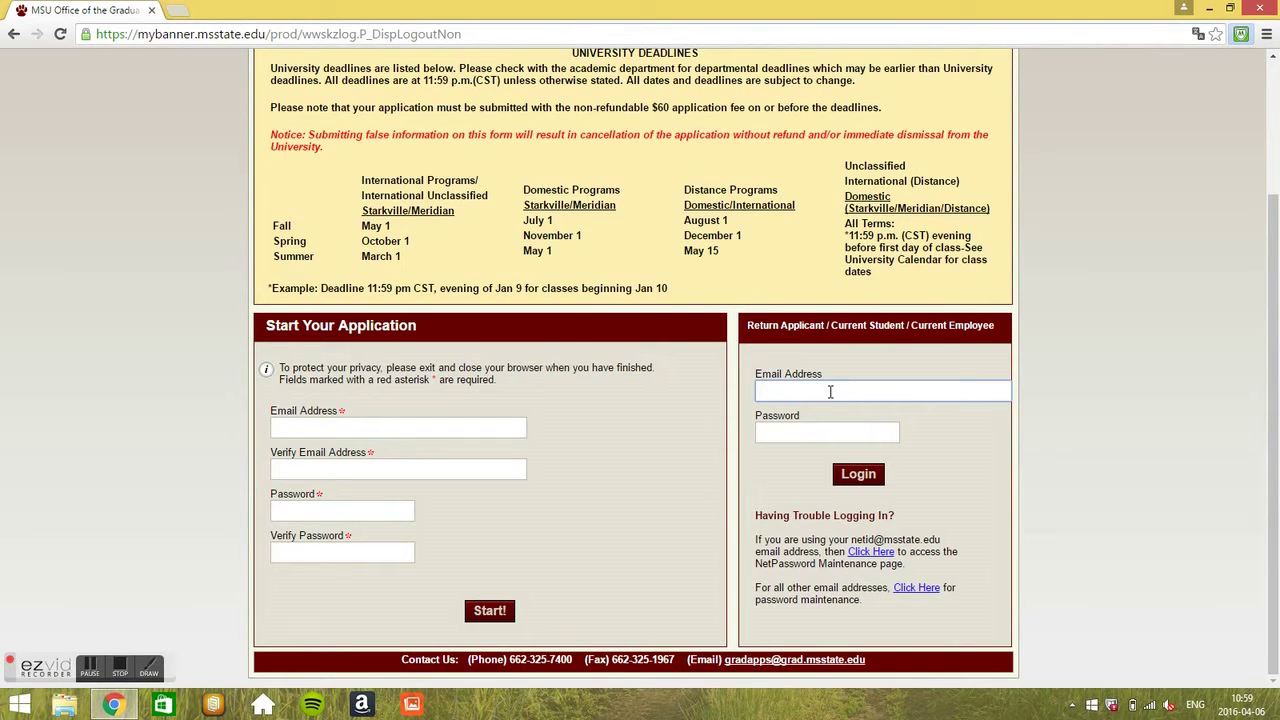
pyautogui.write('ad')
pyautogui.press('Down')
pyautogui.press('Down')
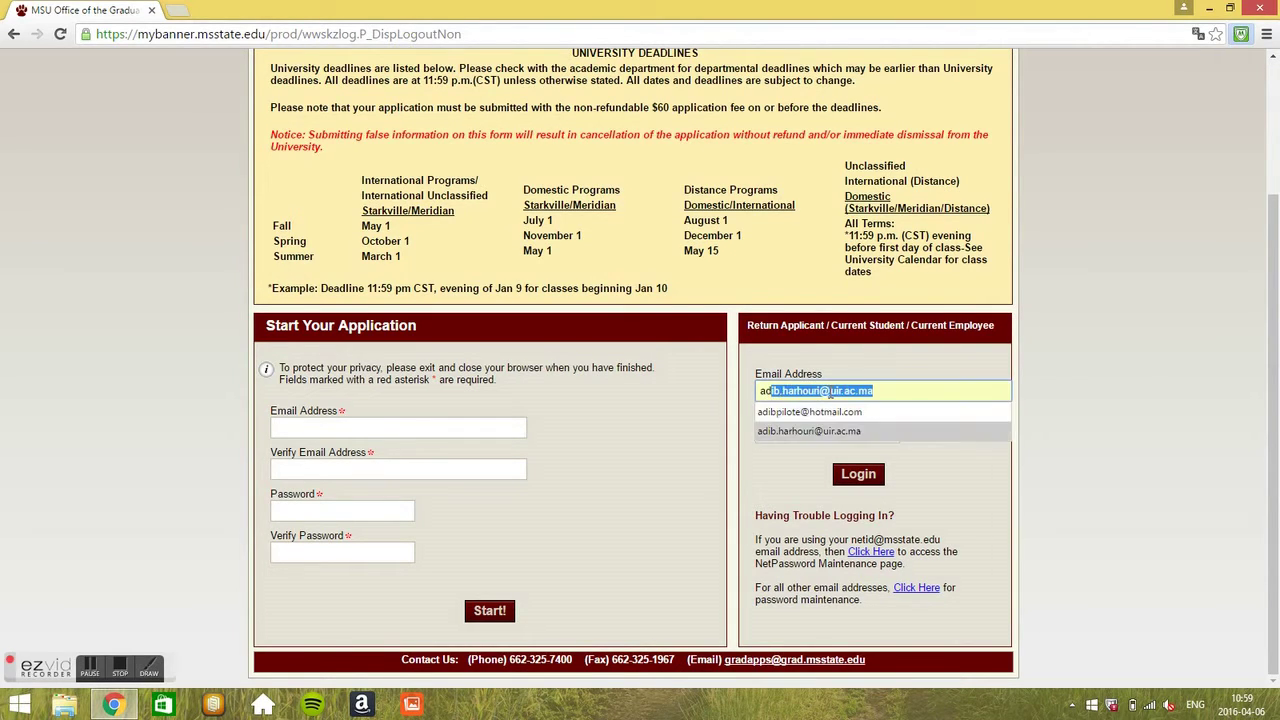
pyautogui.press('Return')
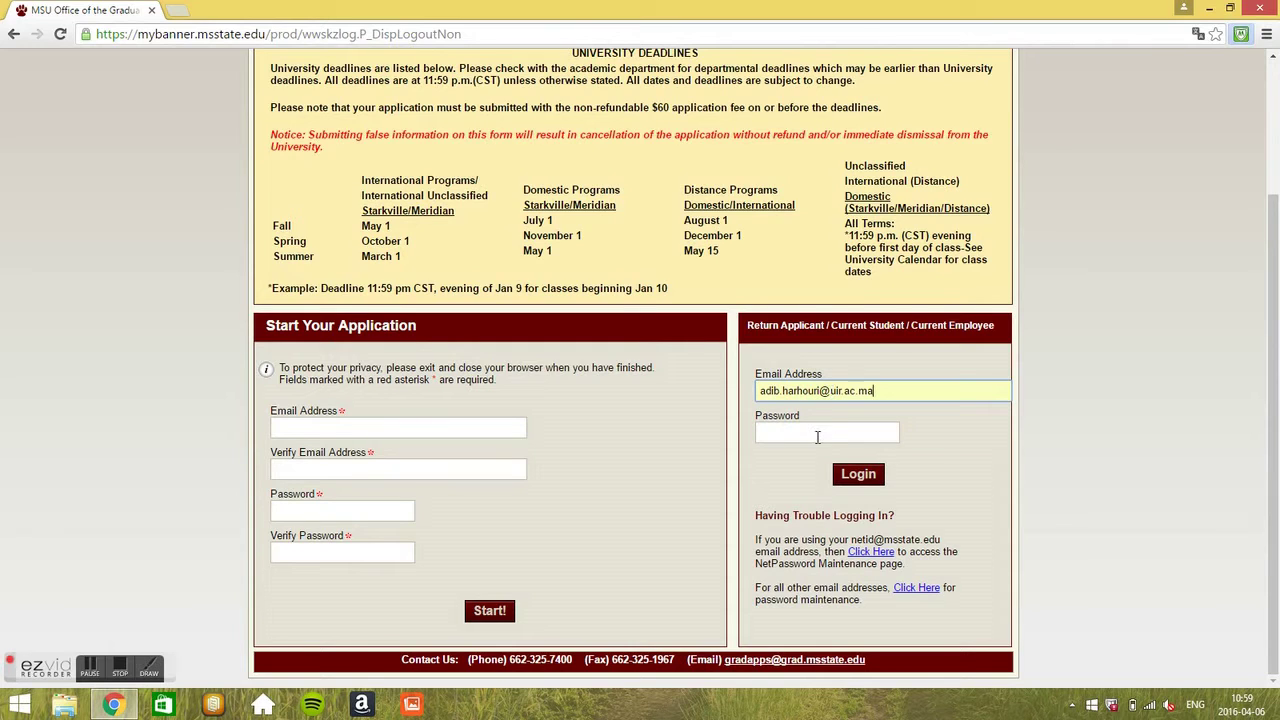
pyautogui.click(817, 434)
pyautogui.write('•')
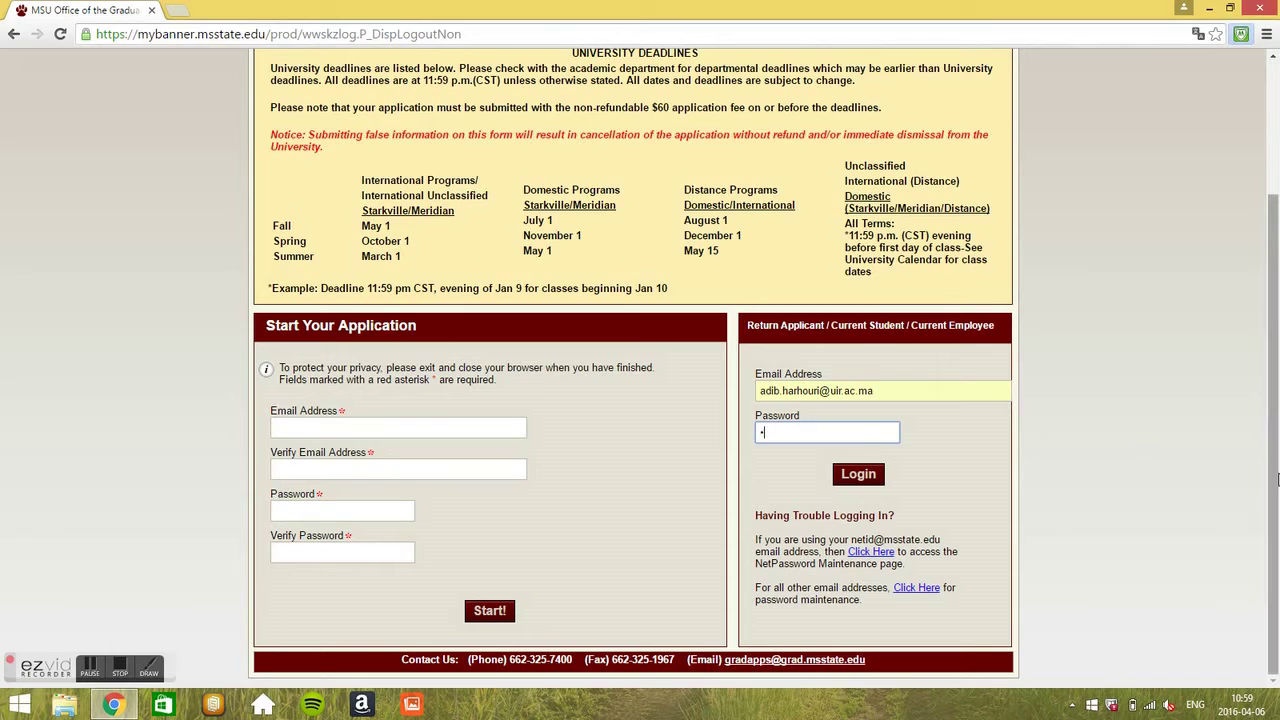
pyautogui.write('•••••••')
pyautogui.press('Return')
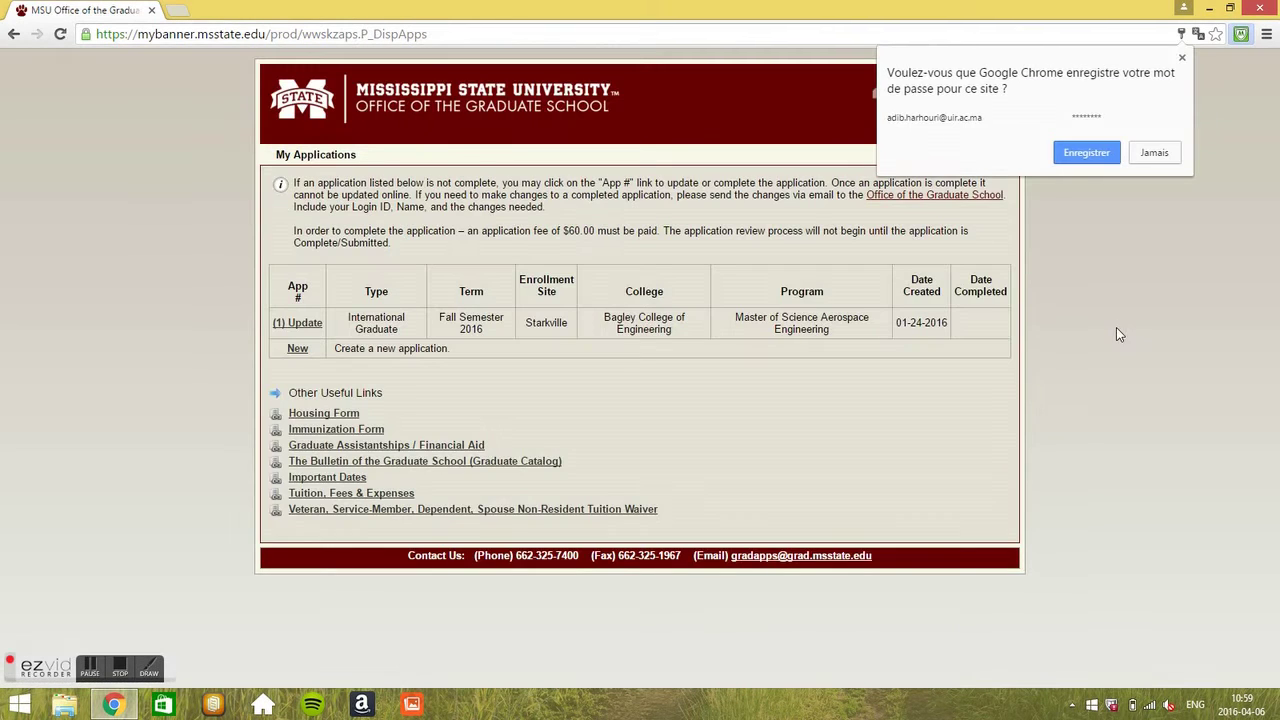
pyautogui.click(1182, 57)
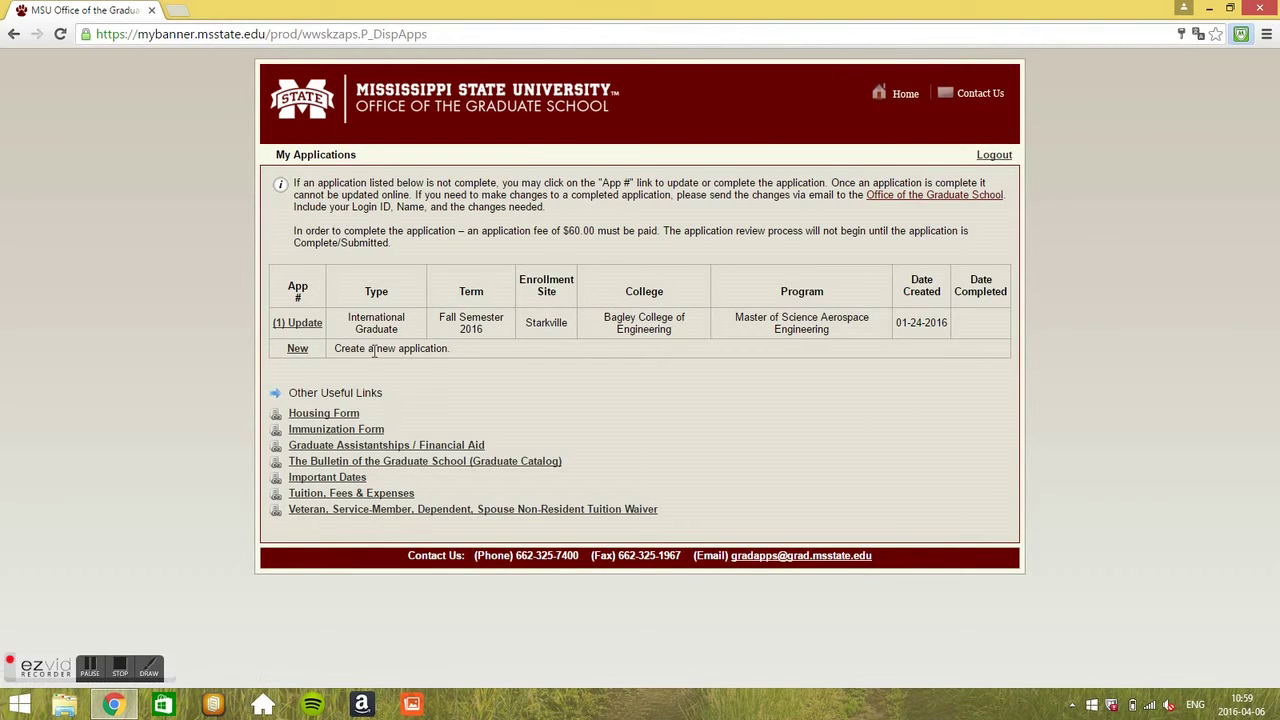
# Open the Fall Semester 2016 application for updating, review its Admission Information answers and continue to Personal Information
pyautogui.click(309, 330)
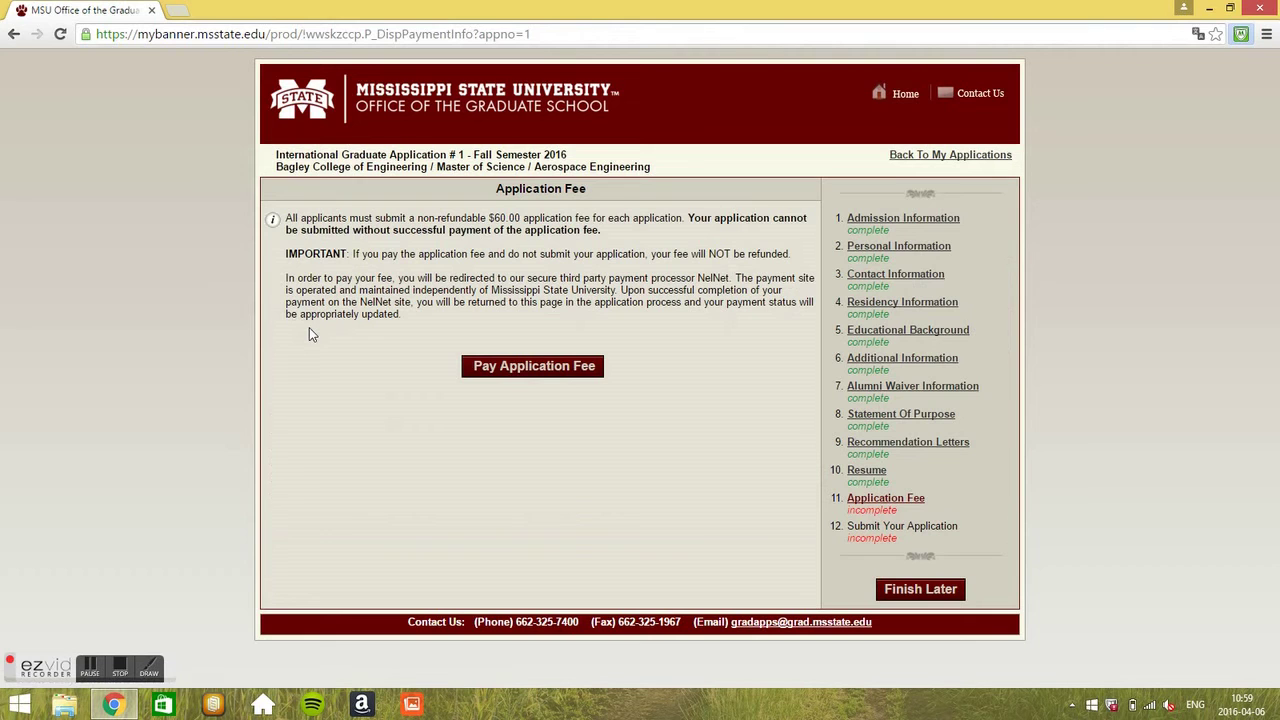
pyautogui.click(926, 221)
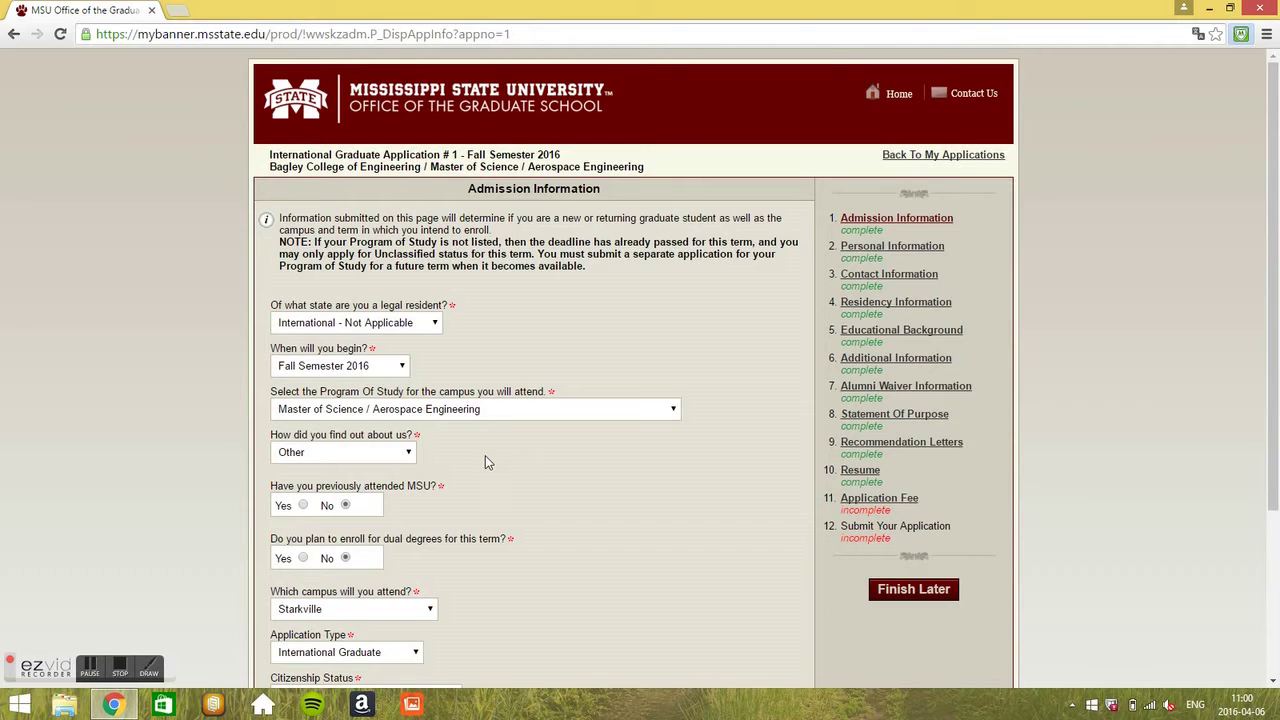
pyautogui.scroll(-1, 485, 460)
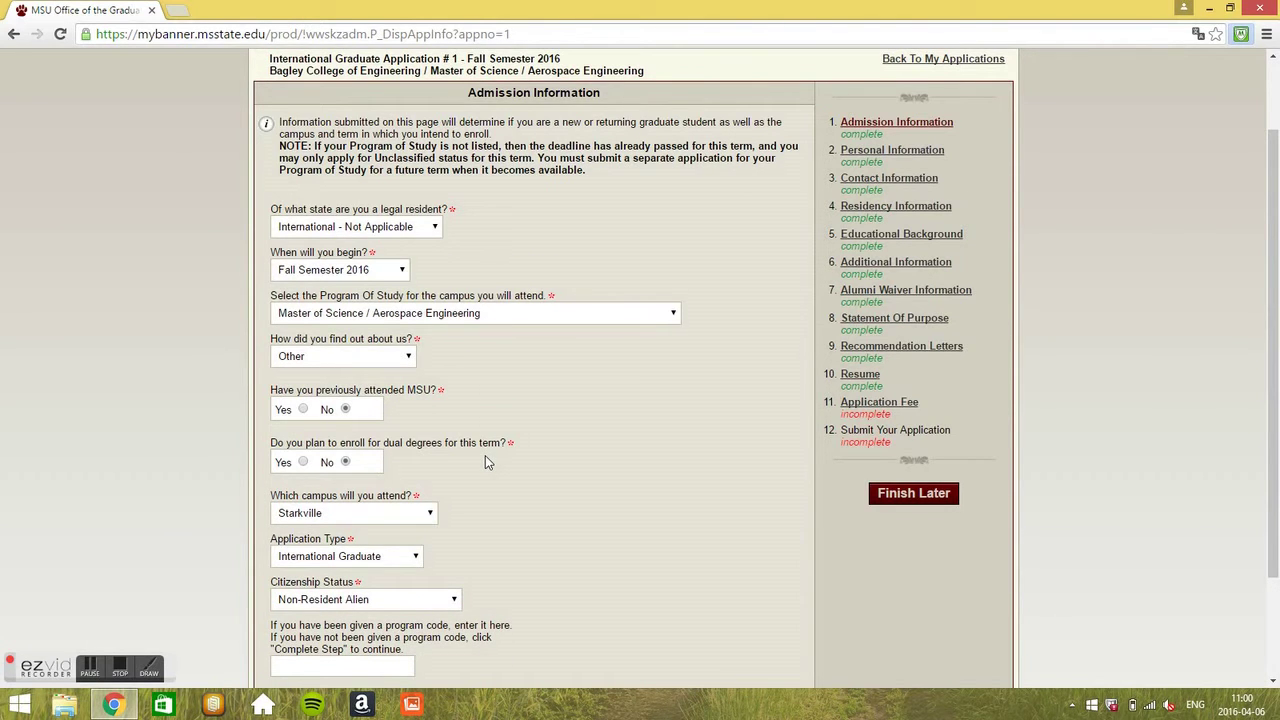
pyautogui.scroll(-1, 485, 462)
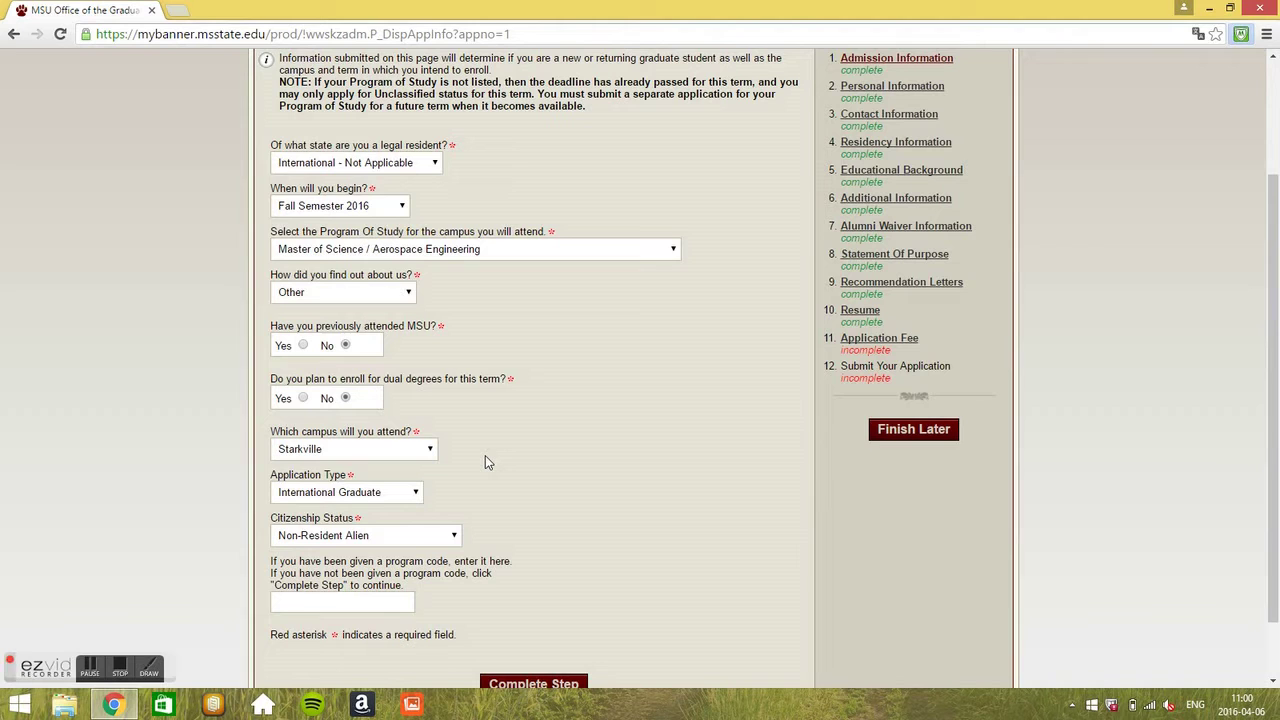
pyautogui.scroll(-1, 487, 462)
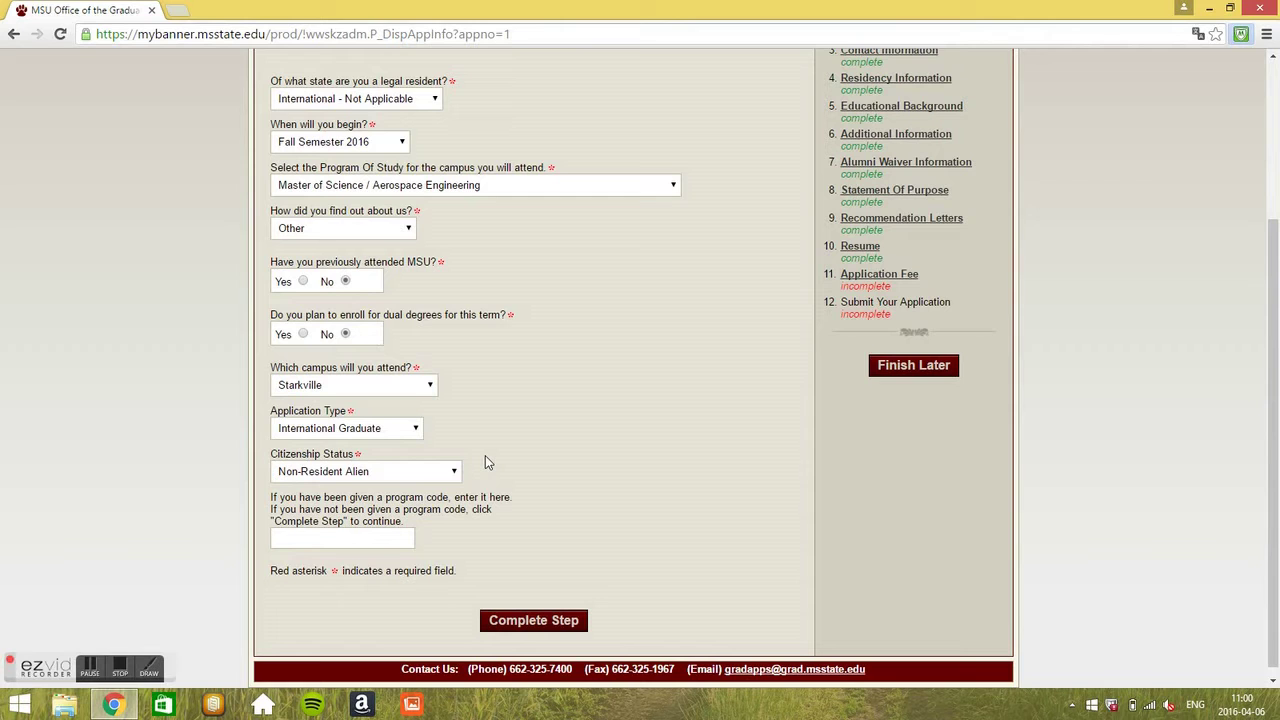
pyautogui.scroll(-1, 485, 462)
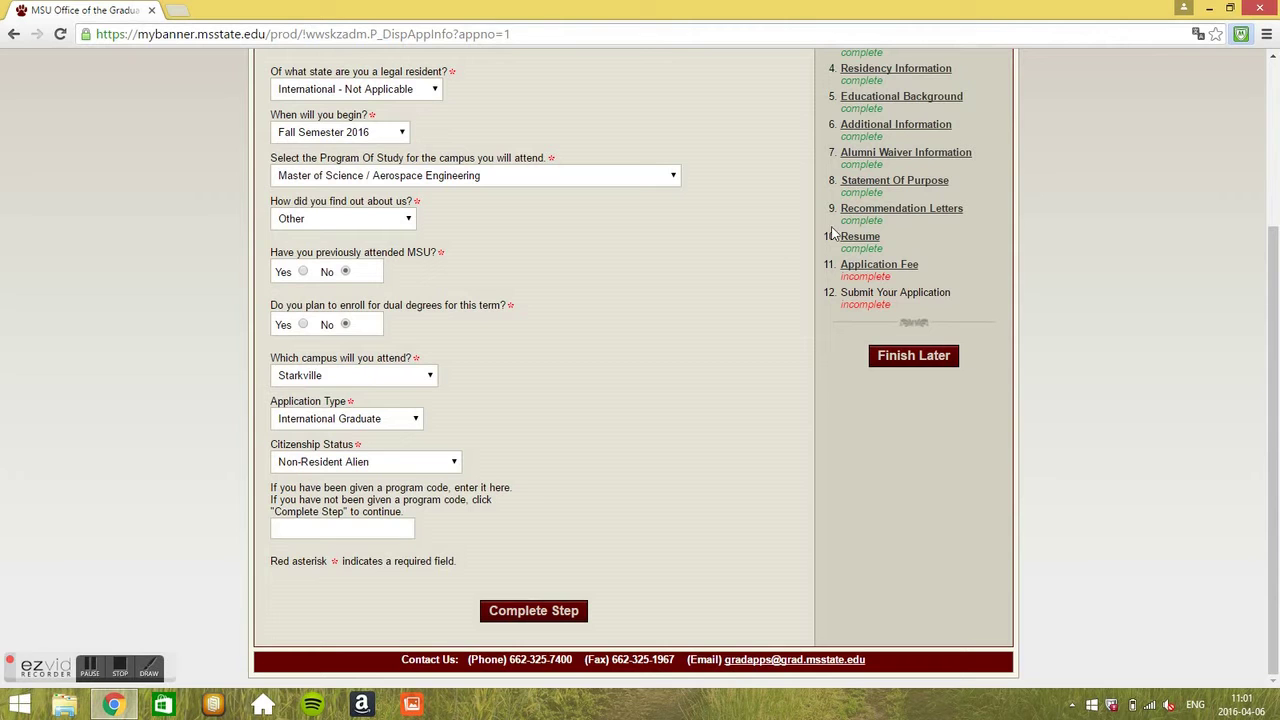
pyautogui.scroll(3, 732, 207)
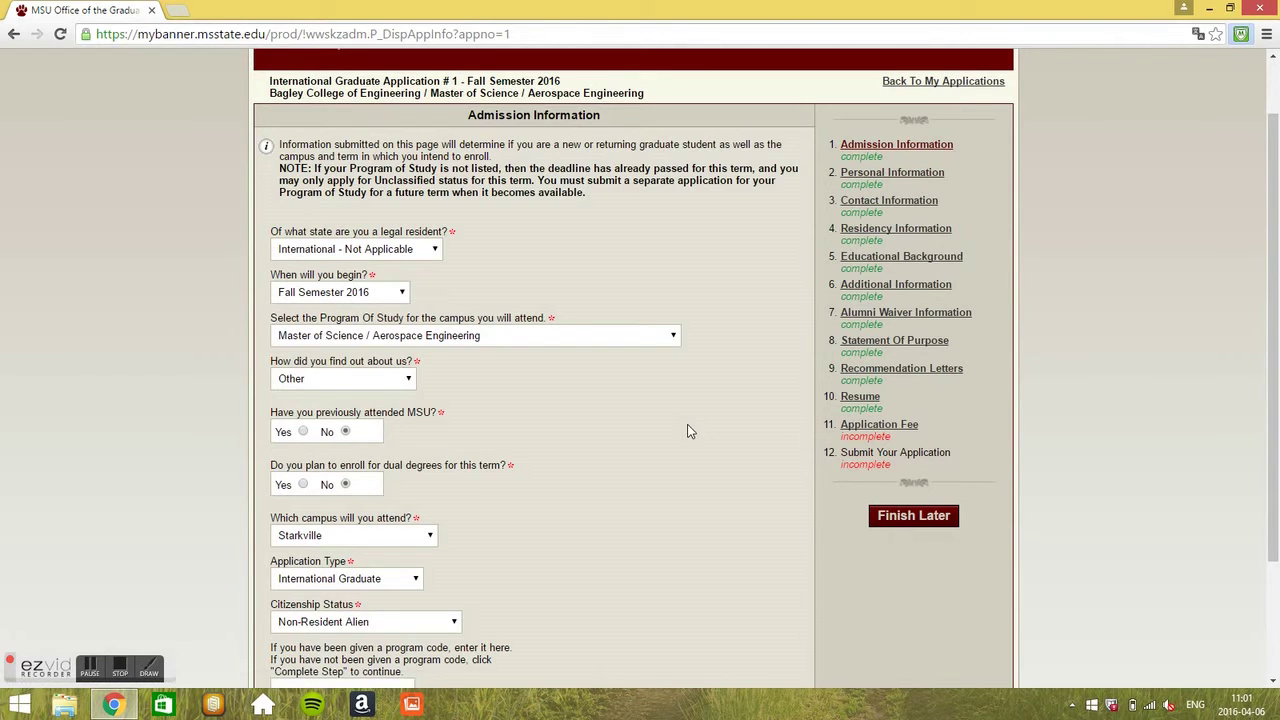
pyautogui.scroll(-3, 687, 431)
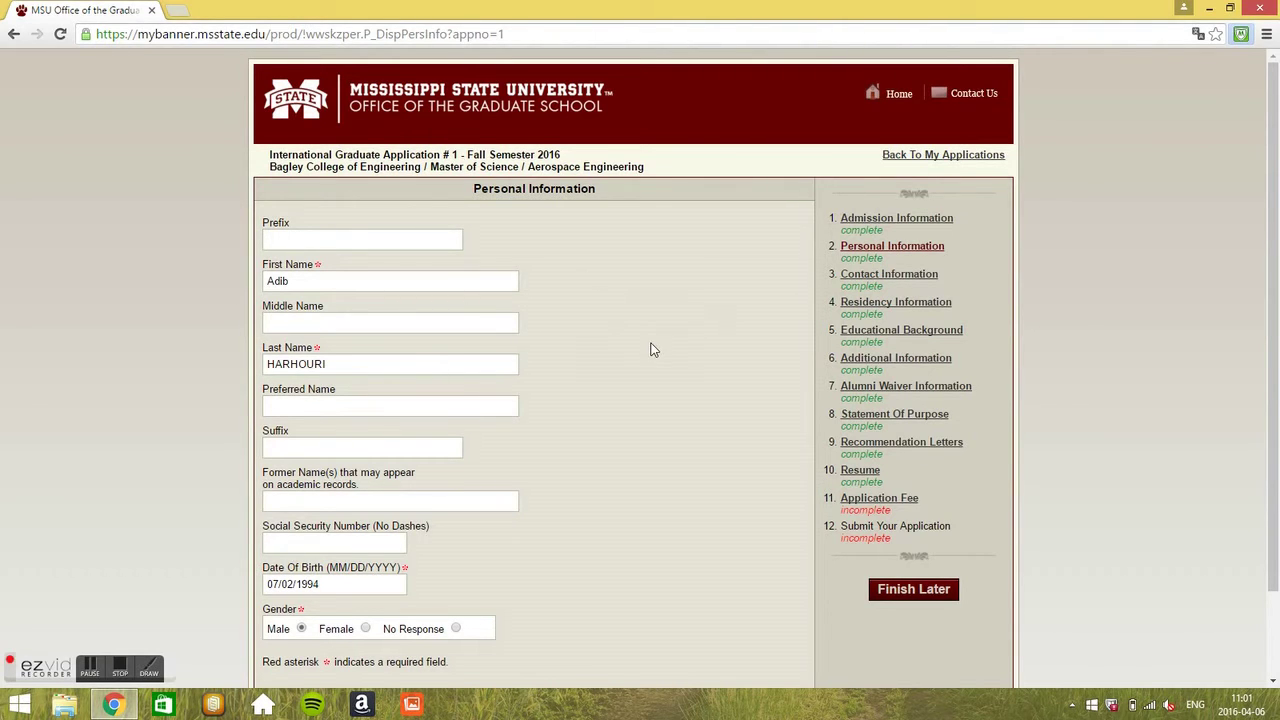
# Review the Personal Information fields and complete that step, confirming that the Social Security Number is left blank
pyautogui.scroll(-2, 650, 349)
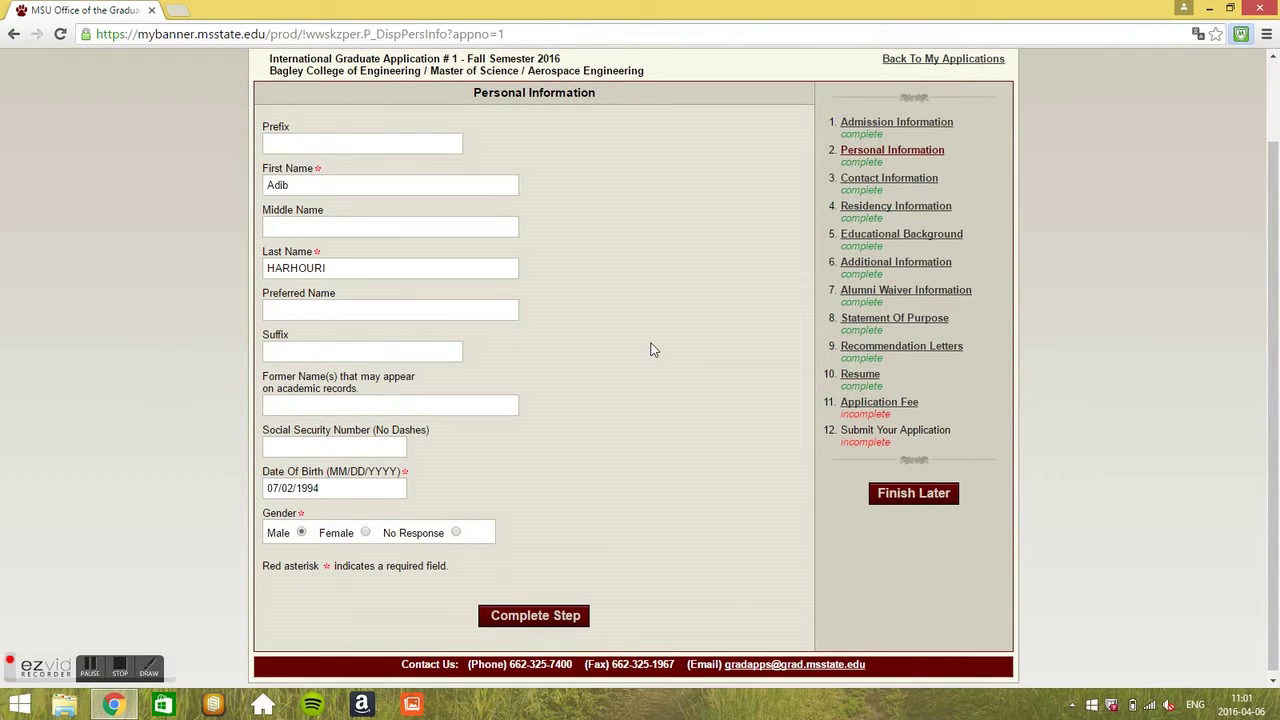
pyautogui.scroll(-1, 650, 349)
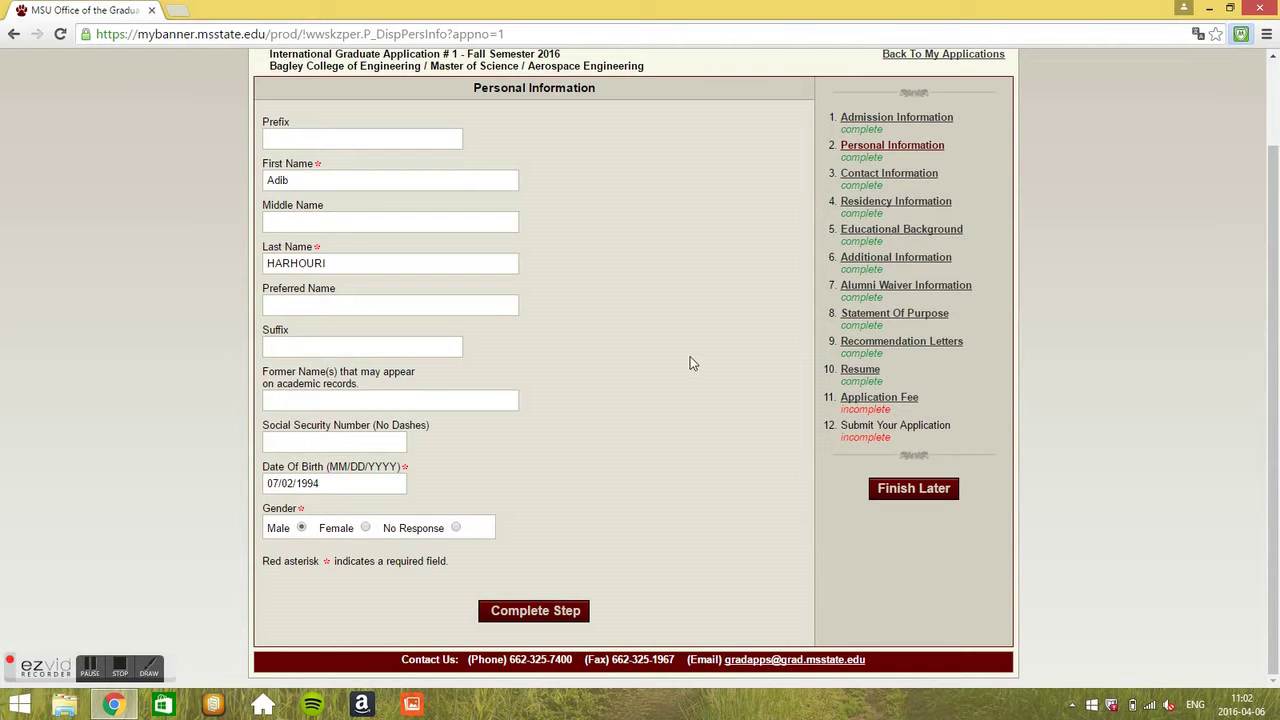
pyautogui.scroll(2, 690, 356)
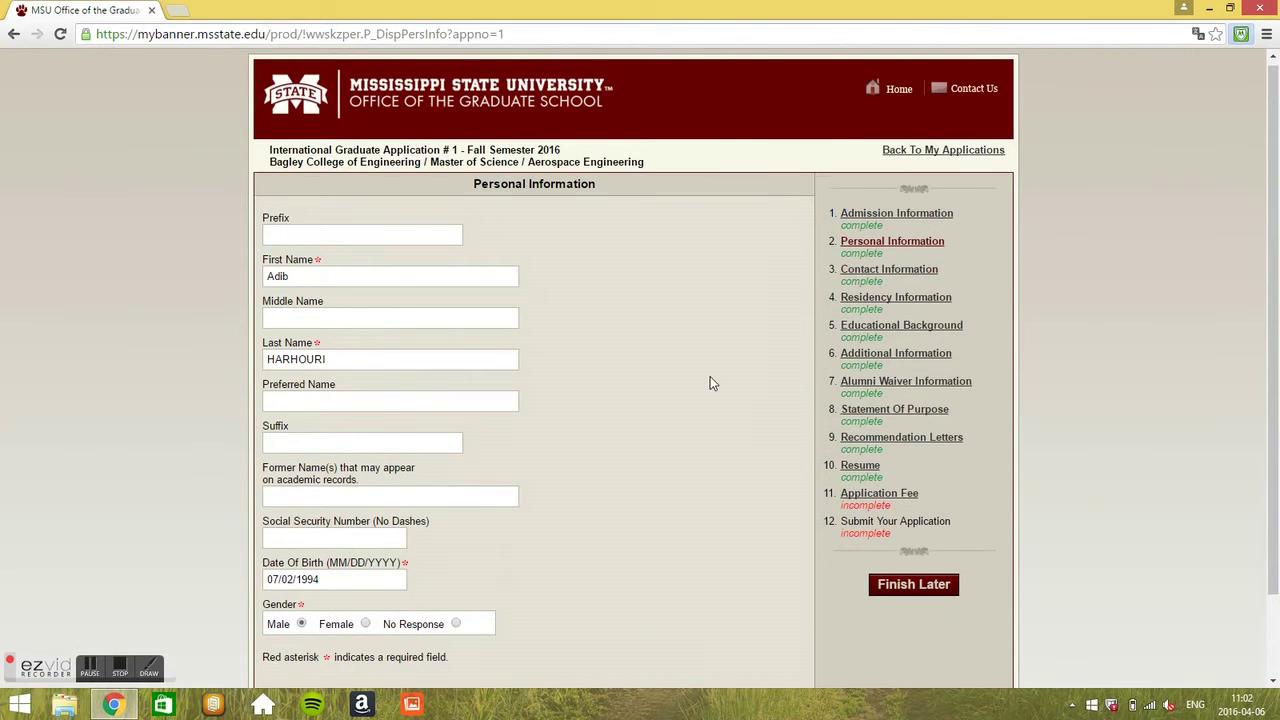
pyautogui.scroll(-2, 634, 474)
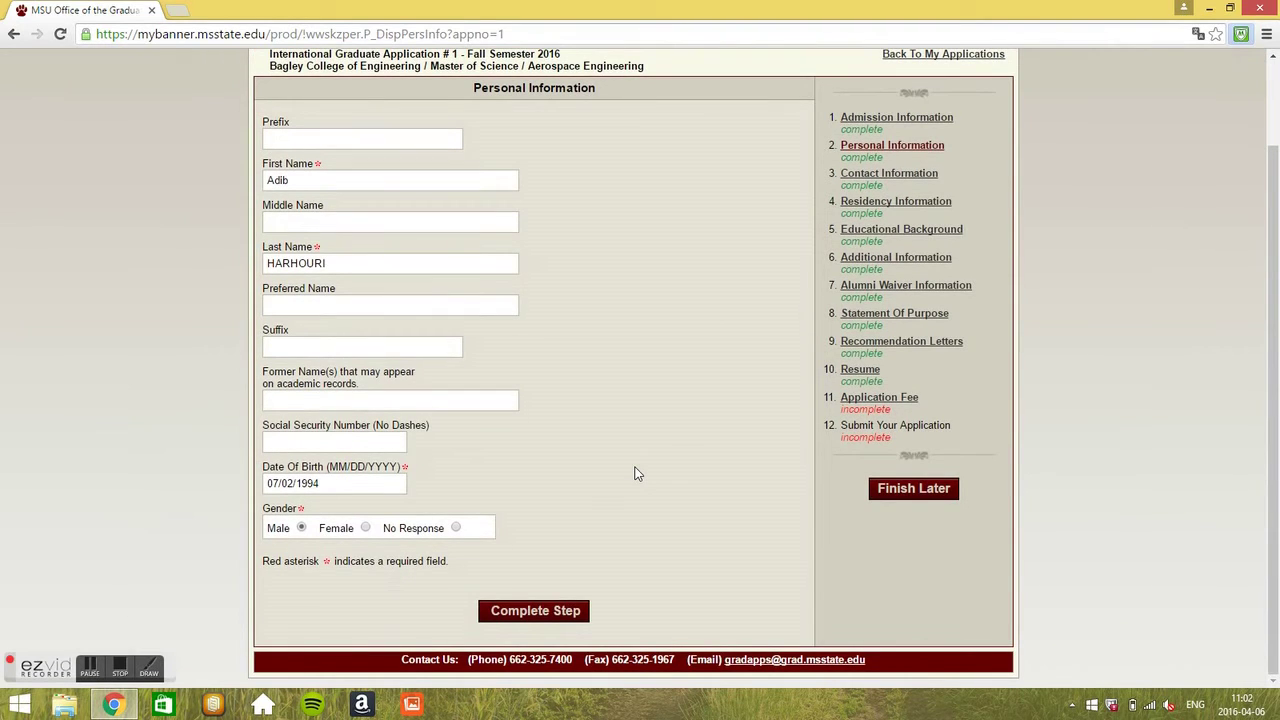
pyautogui.click(548, 614)
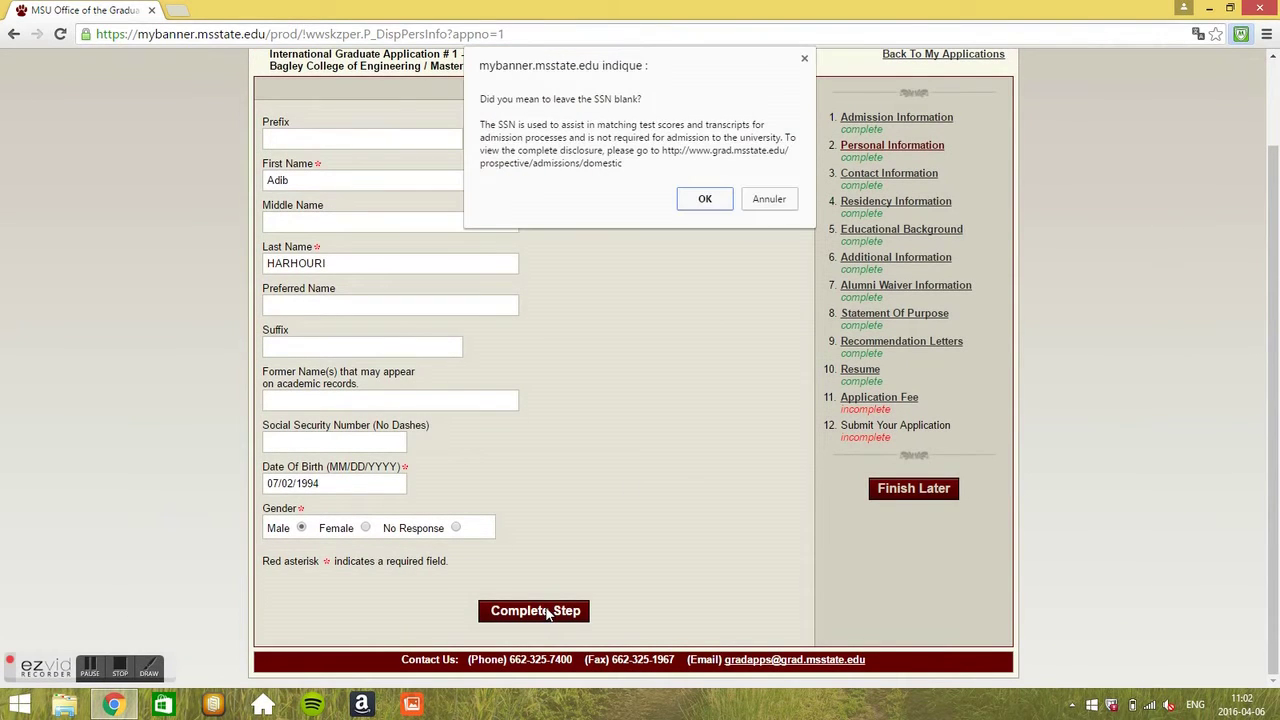
pyautogui.click(706, 204)
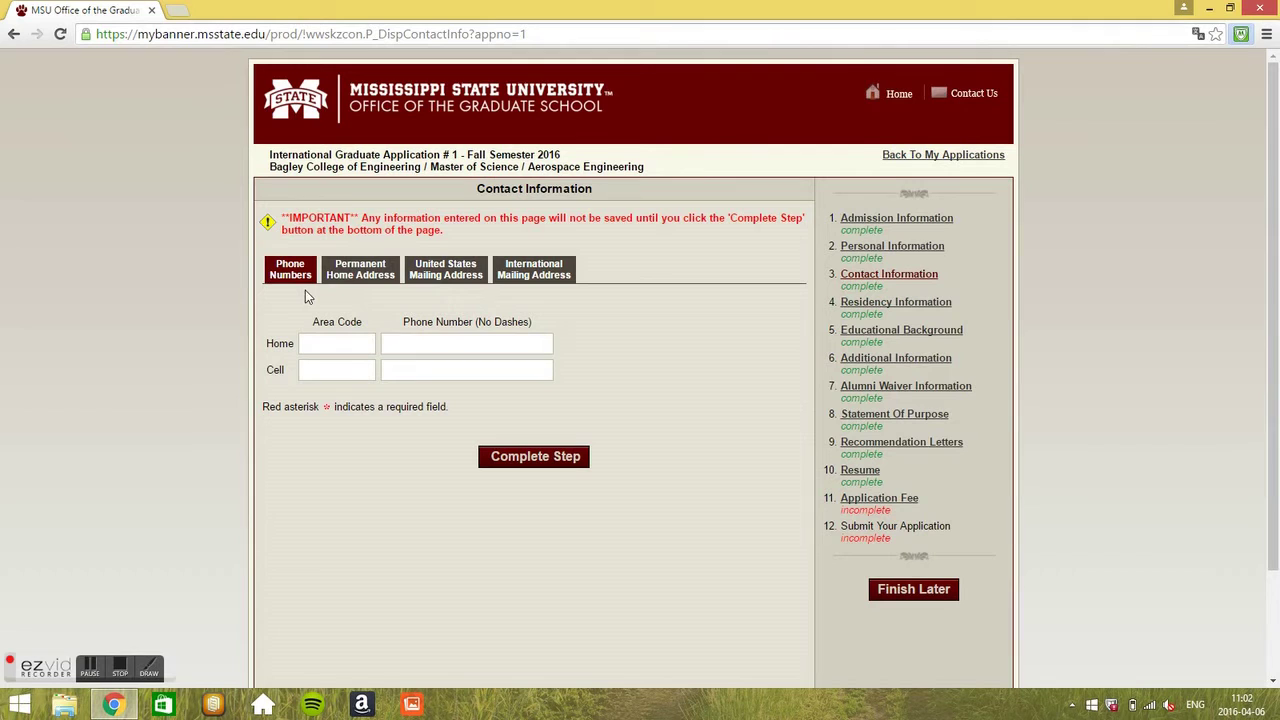
# Check the permanent home, United States mailing and international mailing addresses, and complete the Contact Information step
pyautogui.click(365, 280)
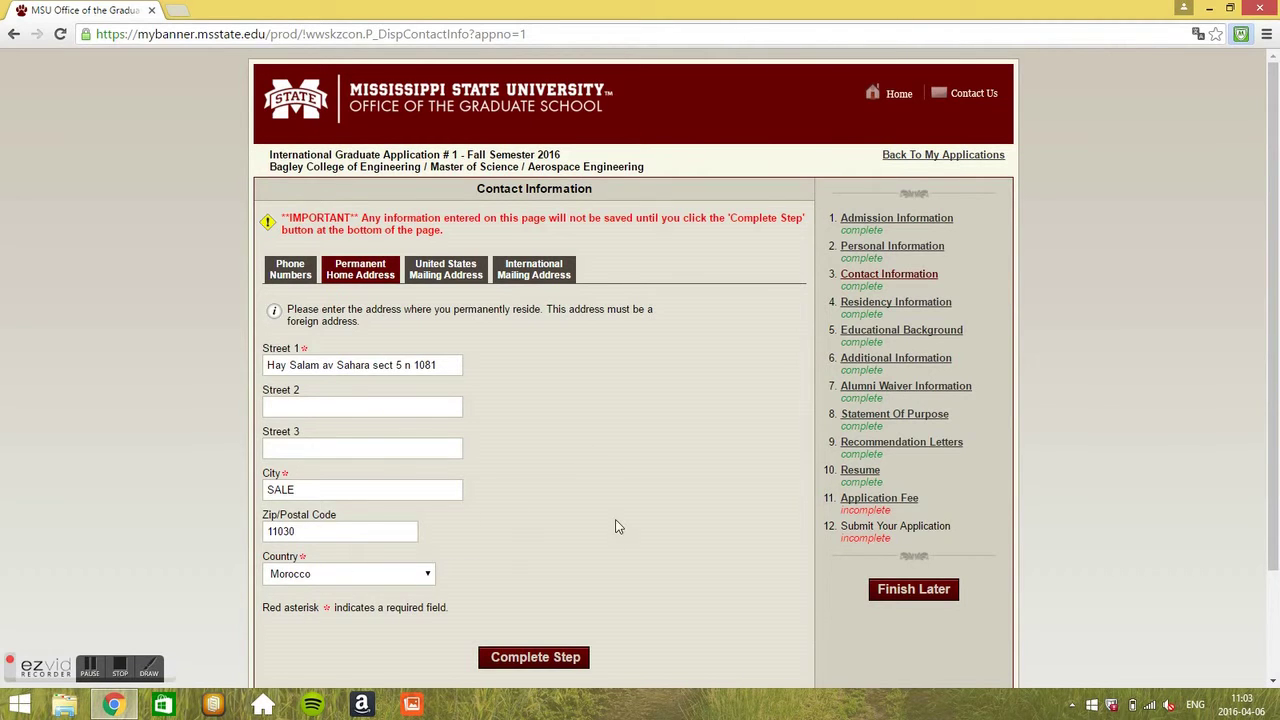
pyautogui.click(452, 287)
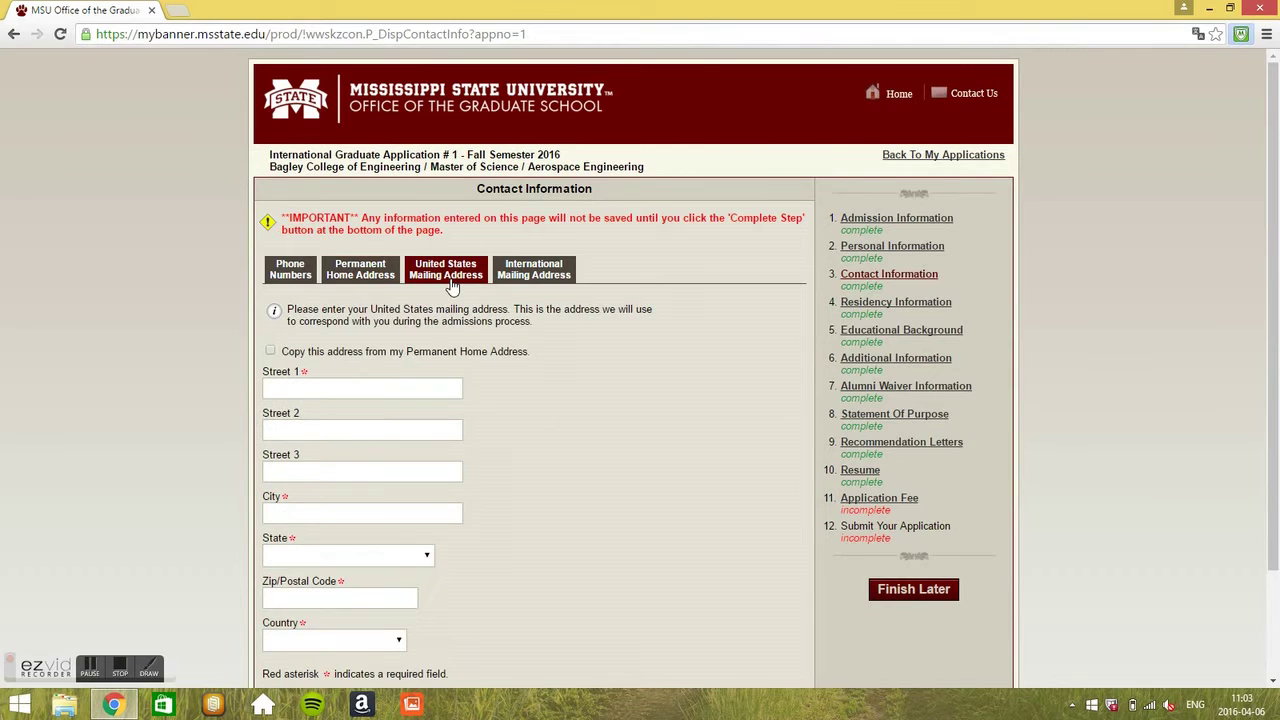
pyautogui.click(540, 275)
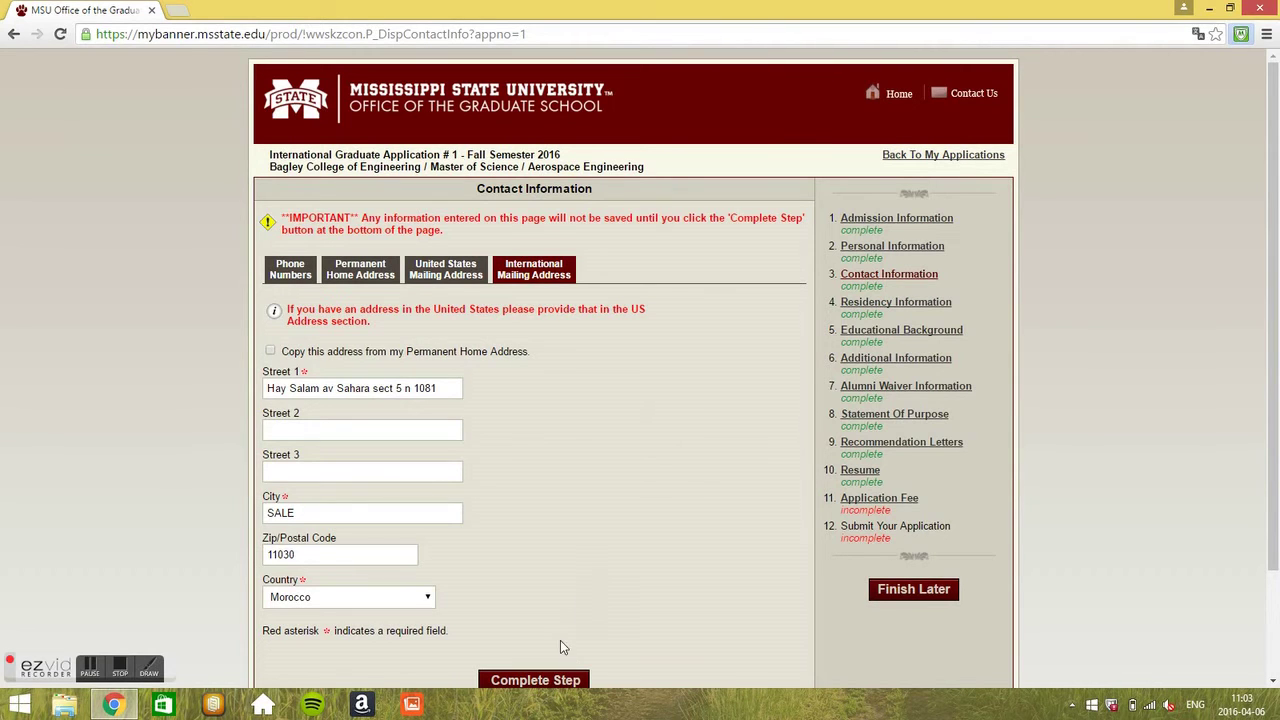
pyautogui.click(537, 680)
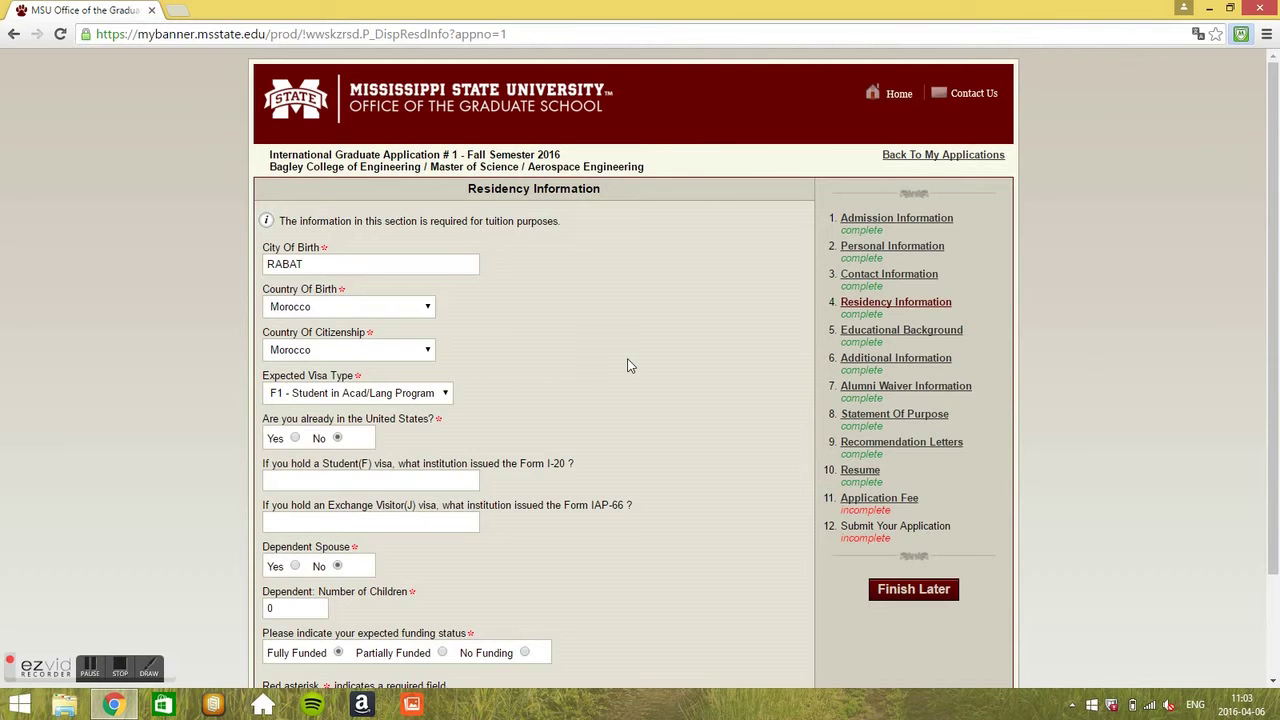
# Review the Residency Information answers through the expected funding status and complete that step
pyautogui.scroll(-3, 628, 365)
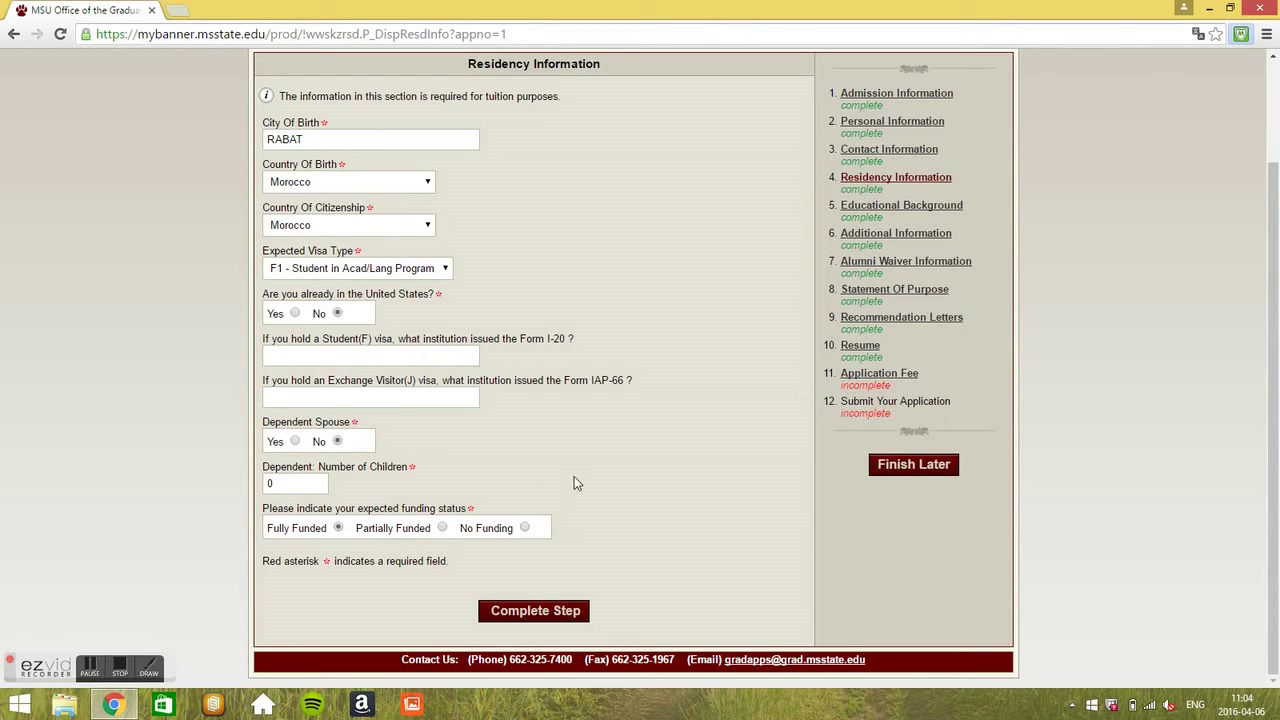
pyautogui.click(537, 612)
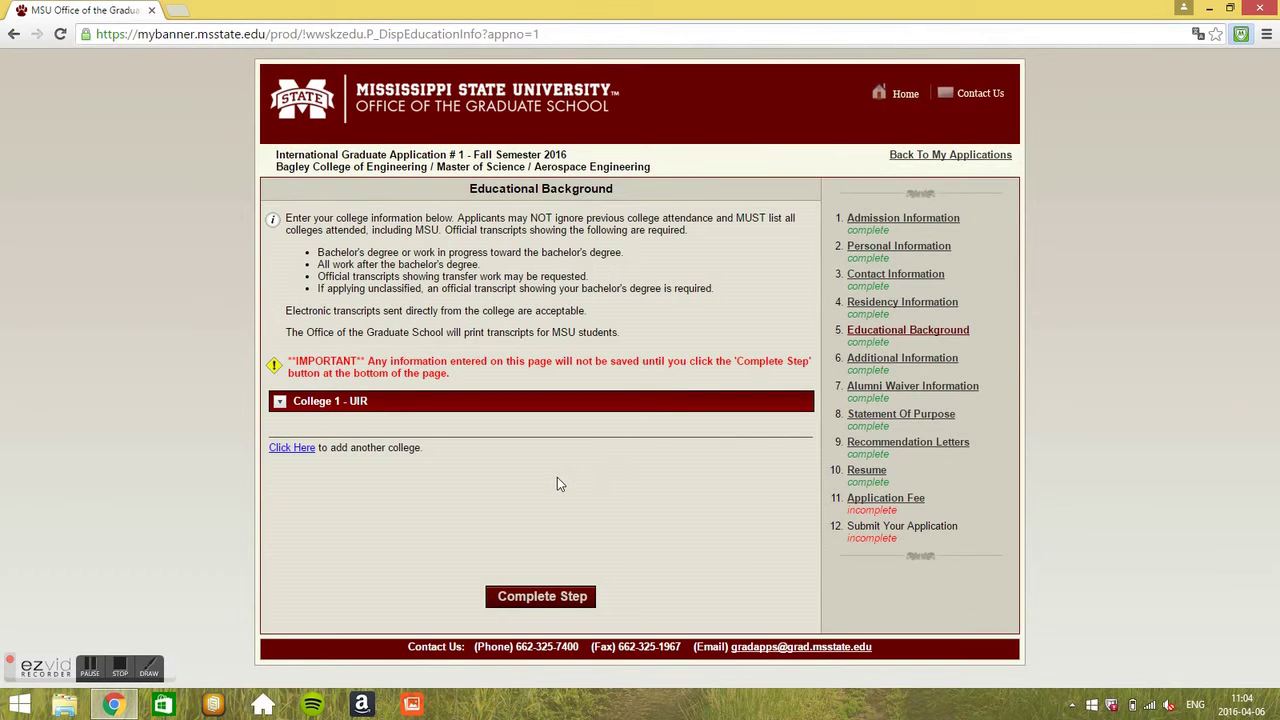
# Expand College 1, review its details with Not Reported as the type of hours, and complete the Educational Background step
pyautogui.click(281, 402)
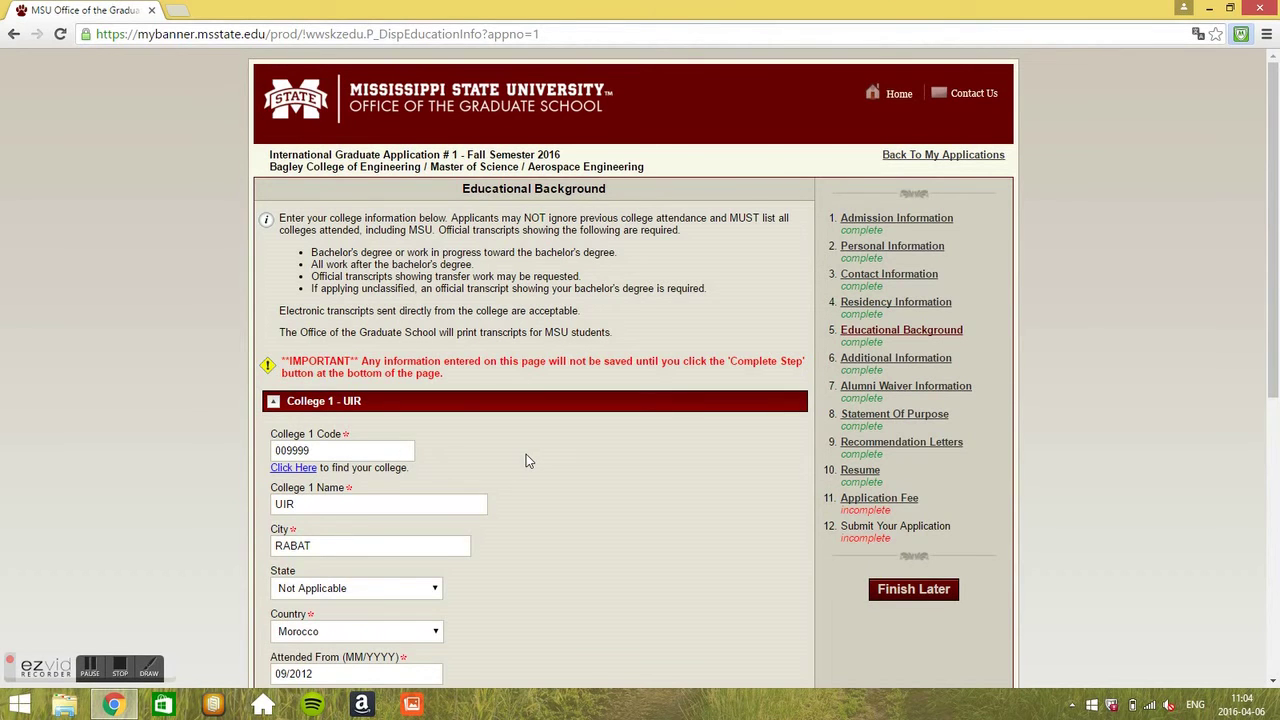
pyautogui.scroll(-2, 529, 461)
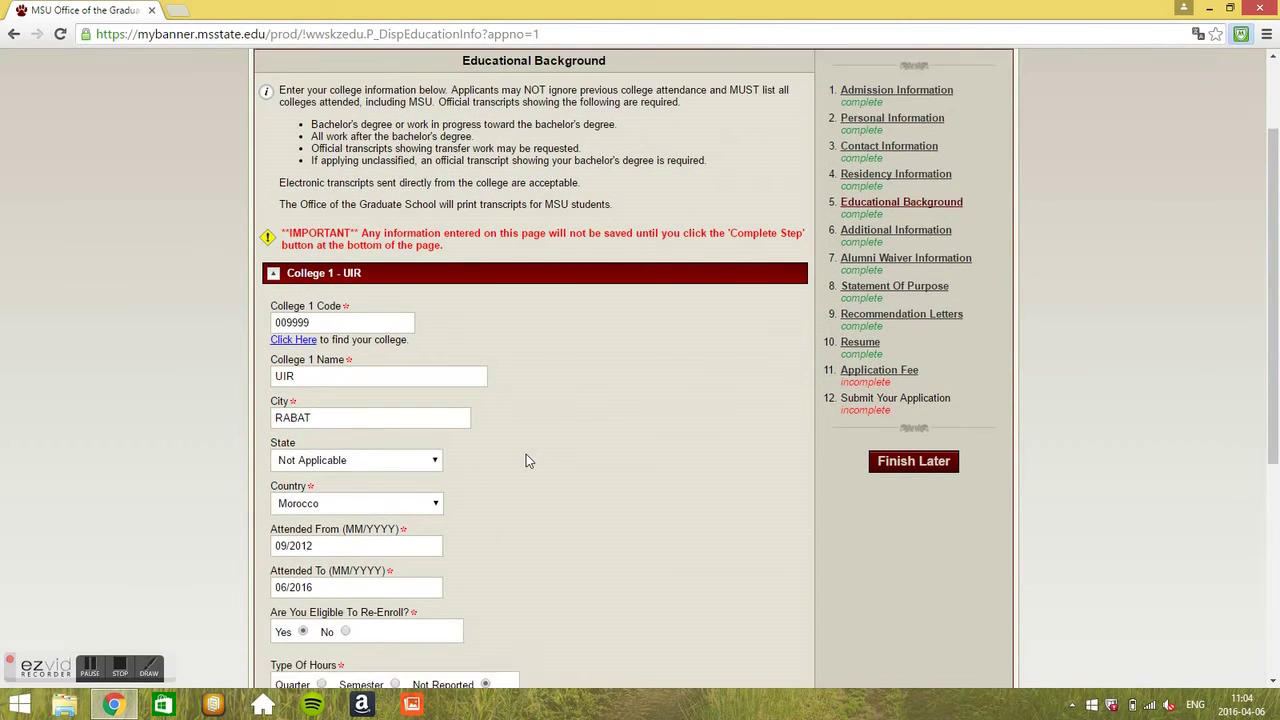
pyautogui.scroll(-1, 529, 461)
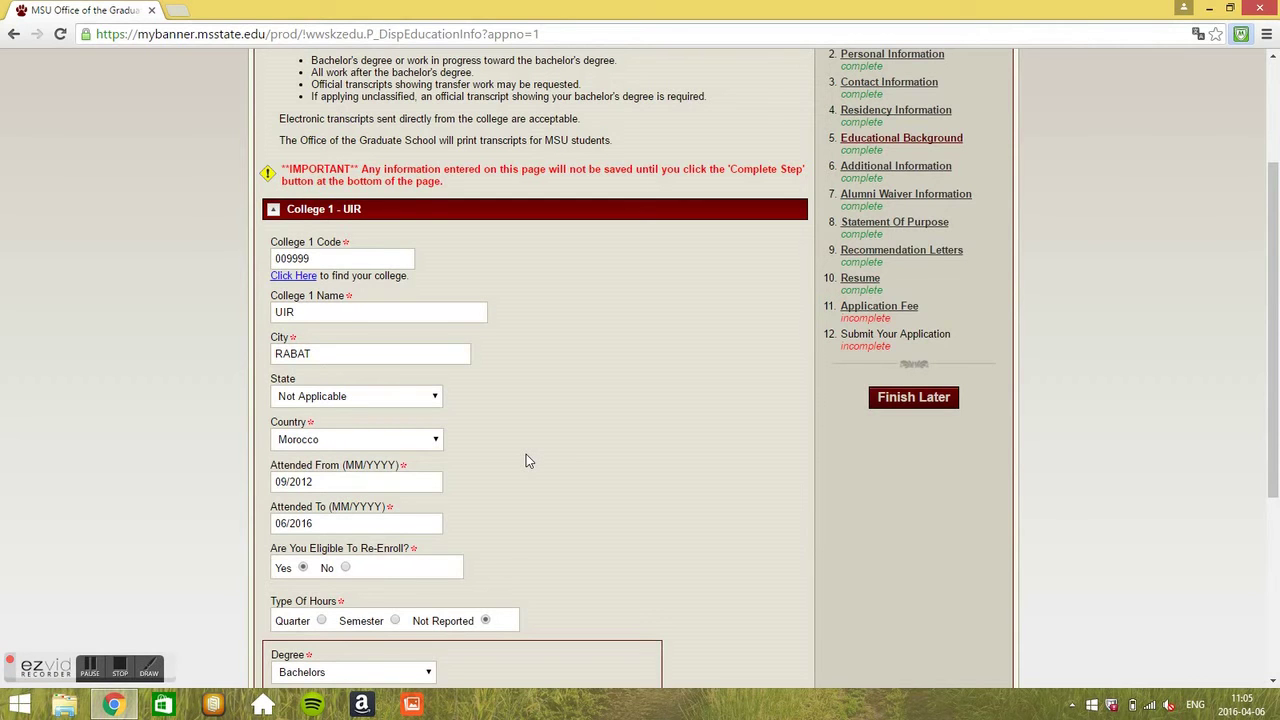
pyautogui.scroll(-2, 529, 461)
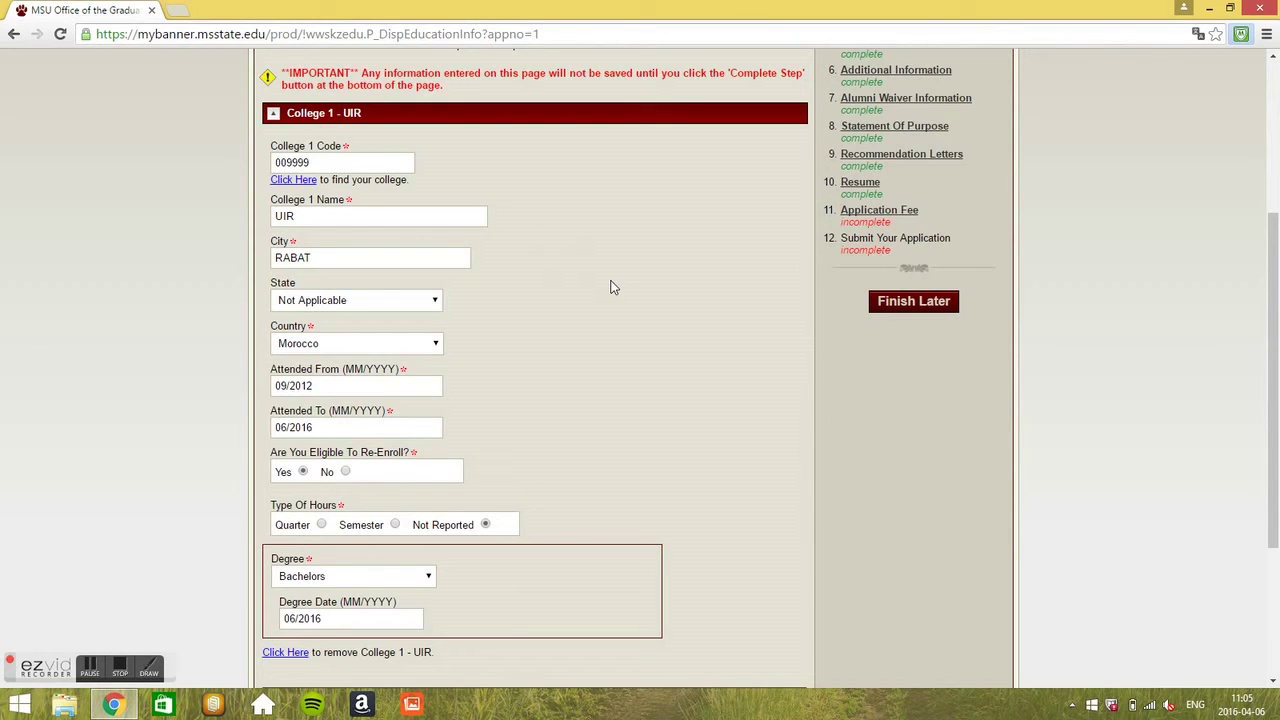
pyautogui.scroll(-1, 613, 287)
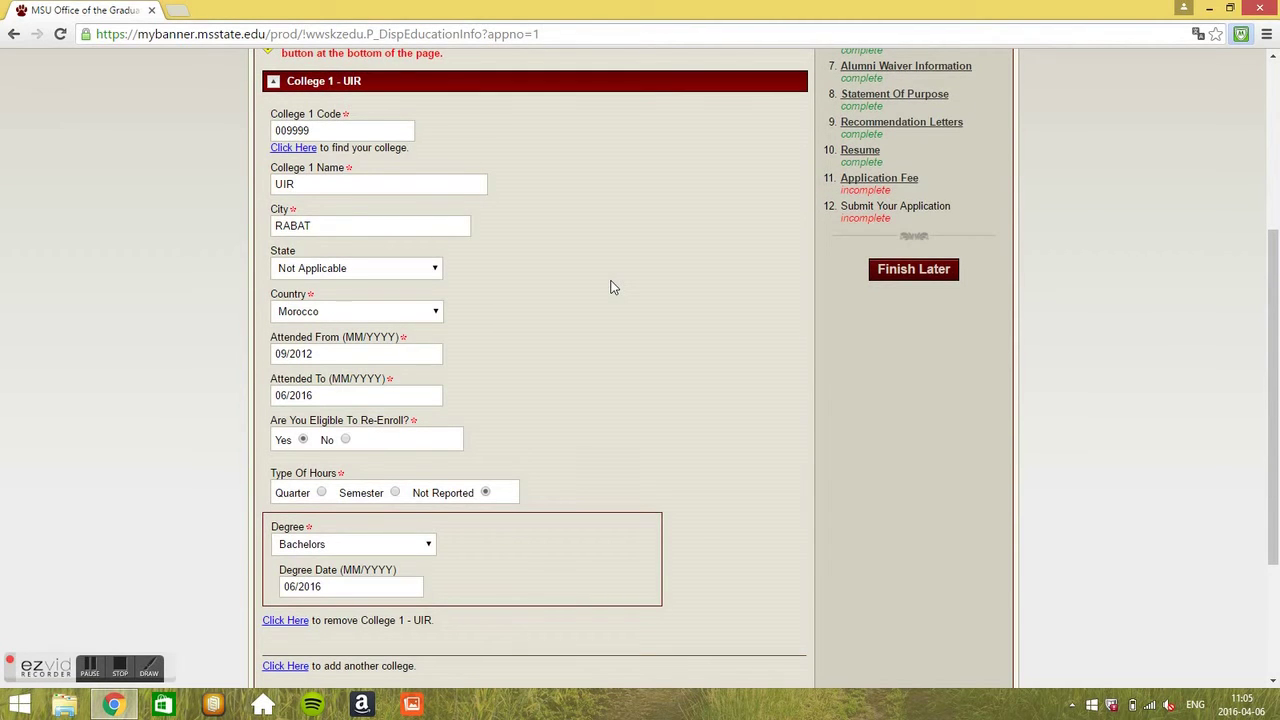
pyautogui.scroll(-2, 613, 287)
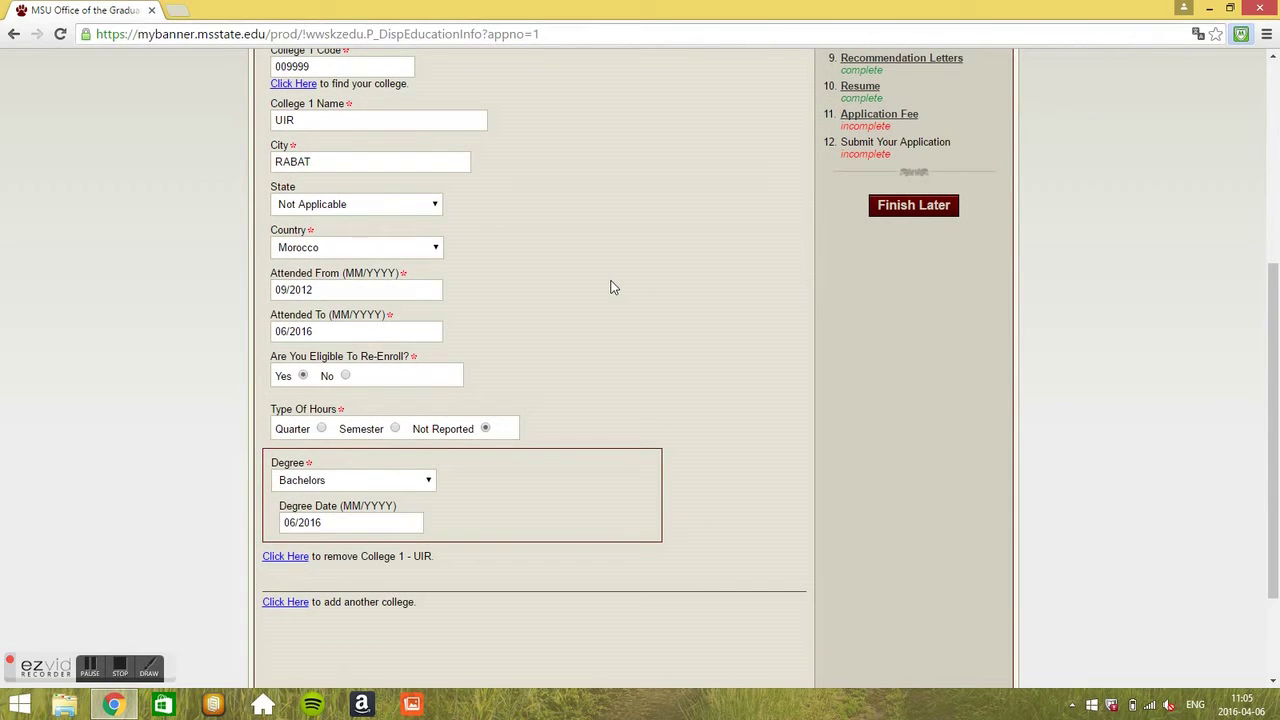
pyautogui.scroll(-2, 613, 287)
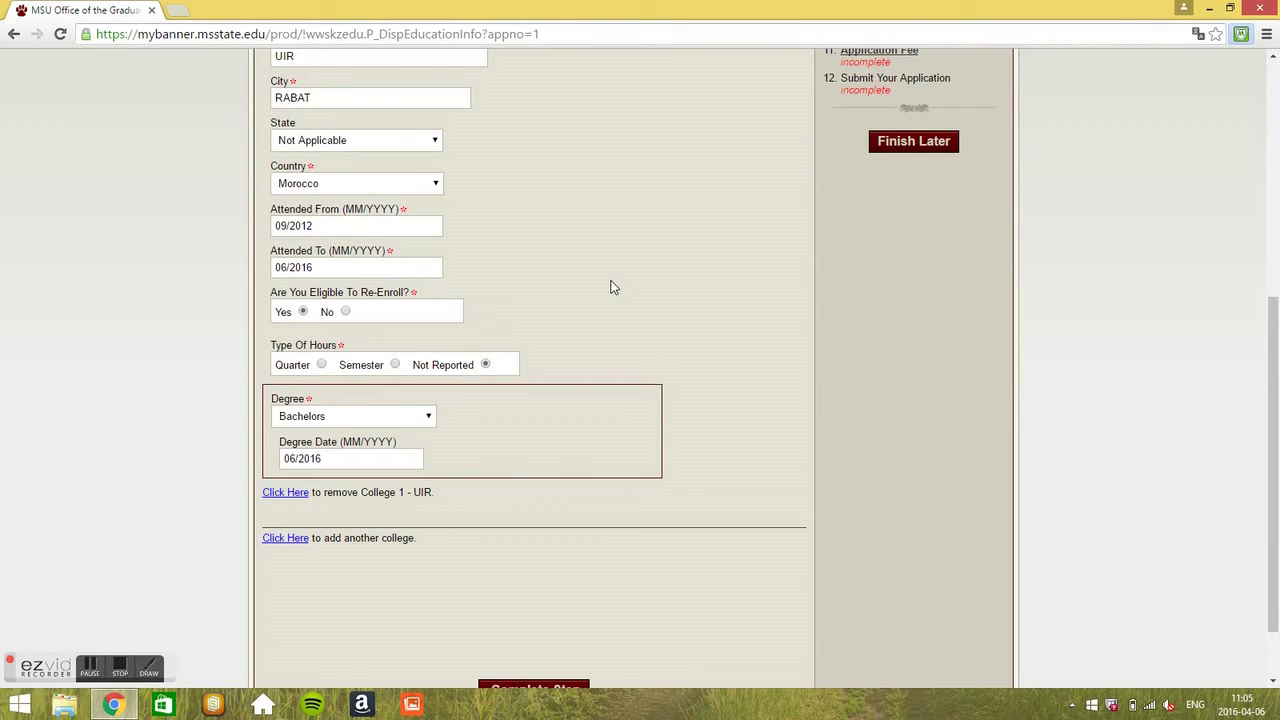
pyautogui.scroll(-1, 613, 287)
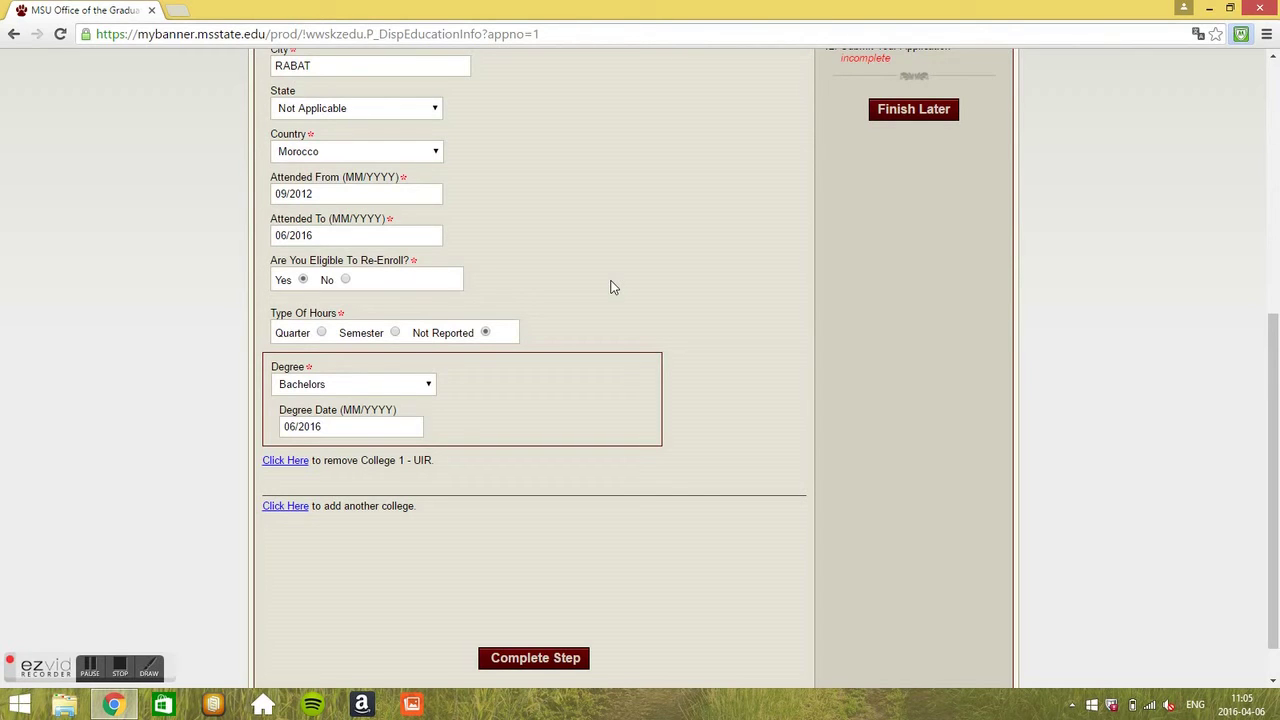
pyautogui.scroll(-2, 613, 287)
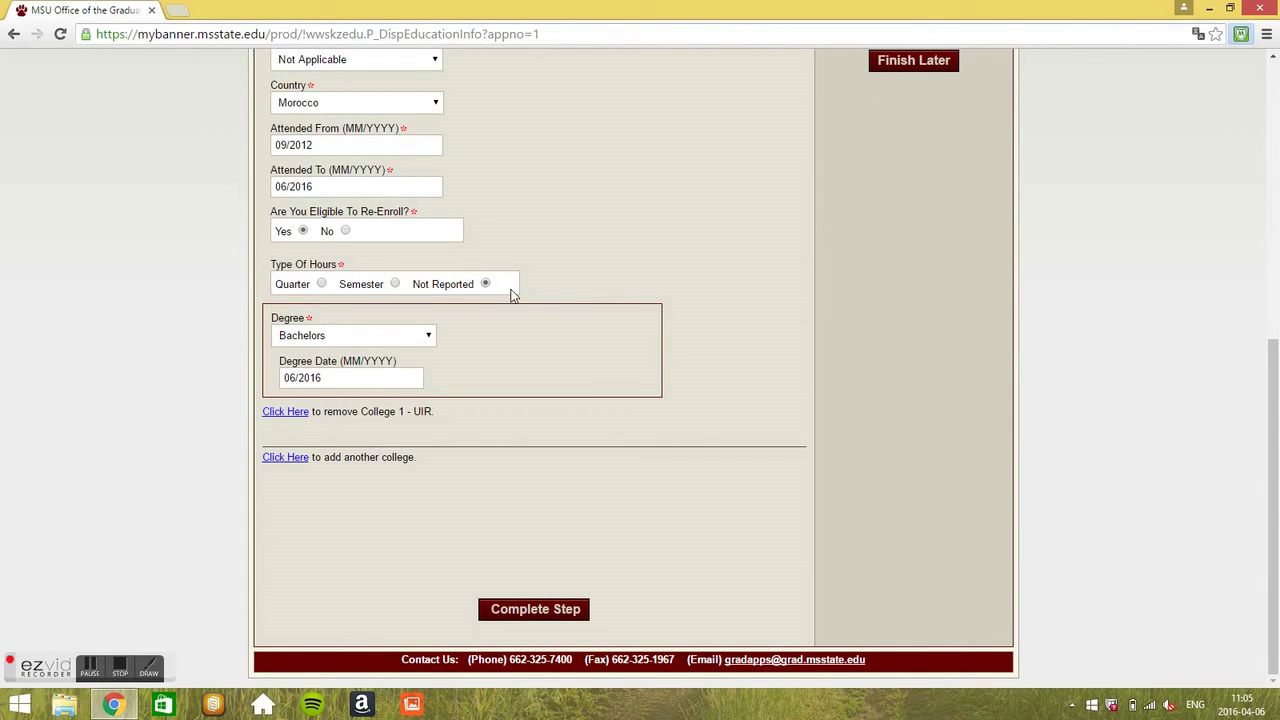
pyautogui.click(486, 285)
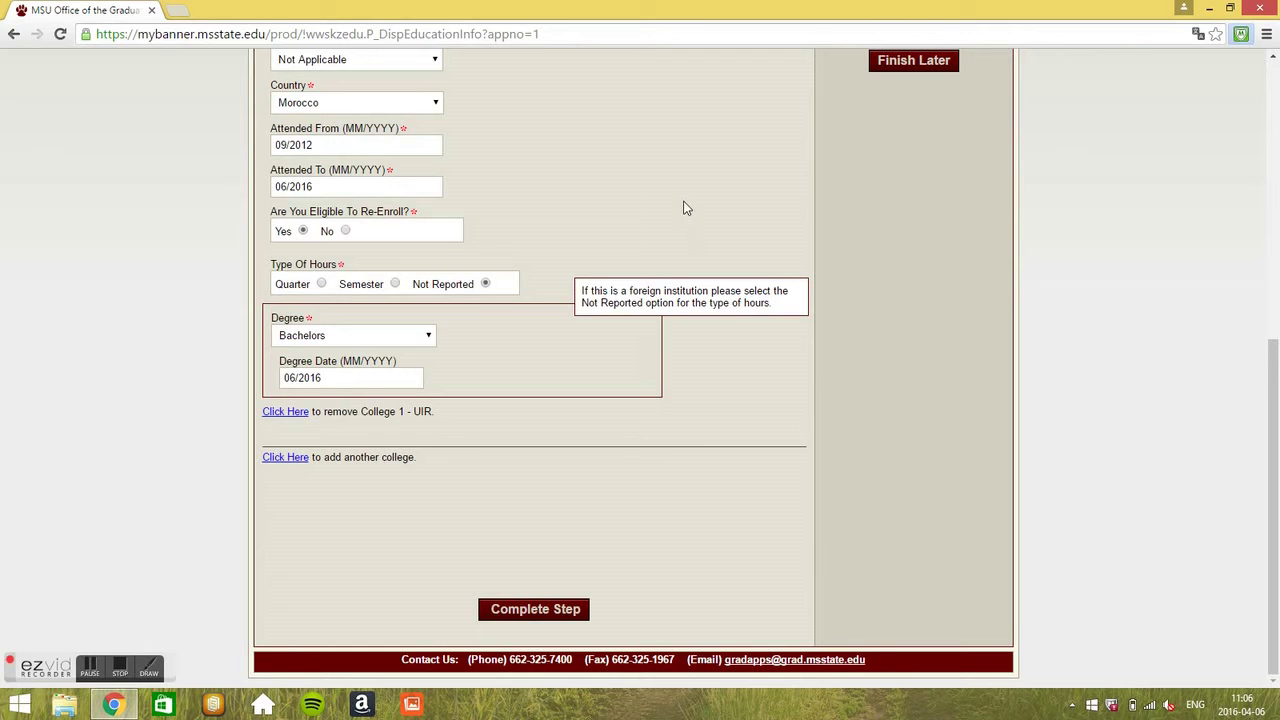
pyautogui.click(559, 610)
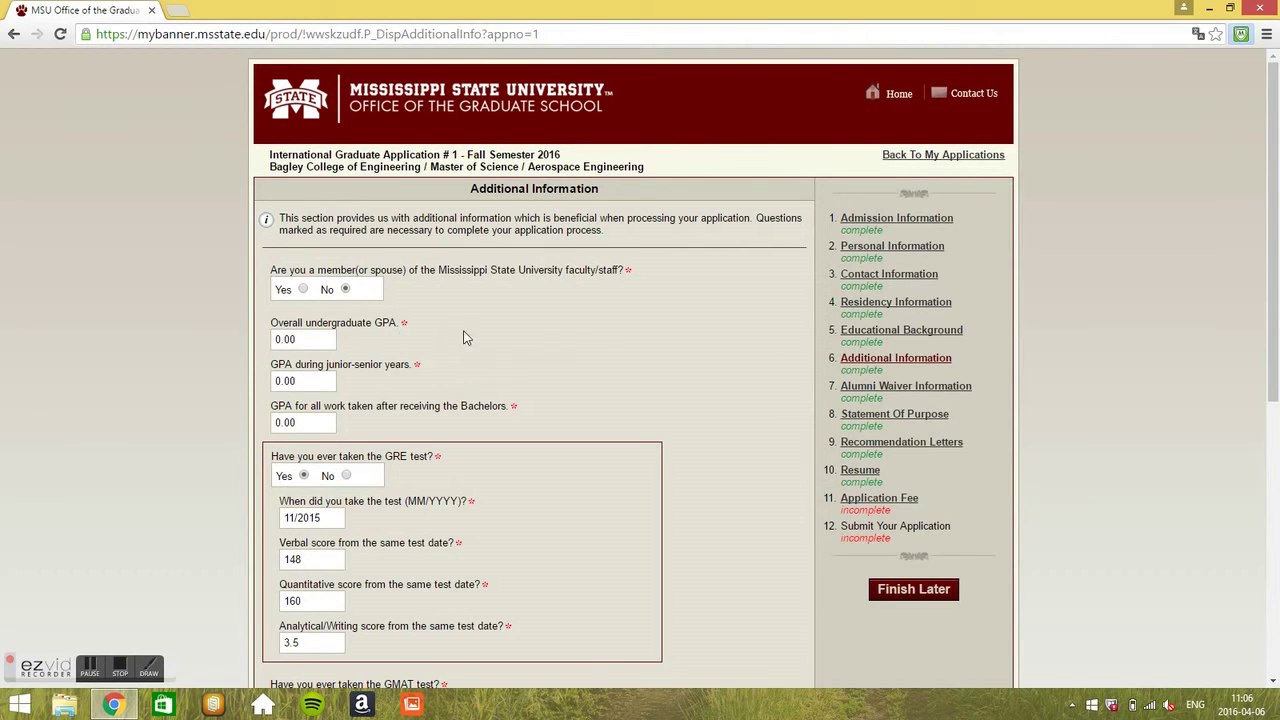
# Read the undergraduate GPA guidance, review the GRE, GMAT, TOEFL, IELTS and TSE answers, and complete the Additional Information step
pyautogui.scroll(-1, 561, 391)
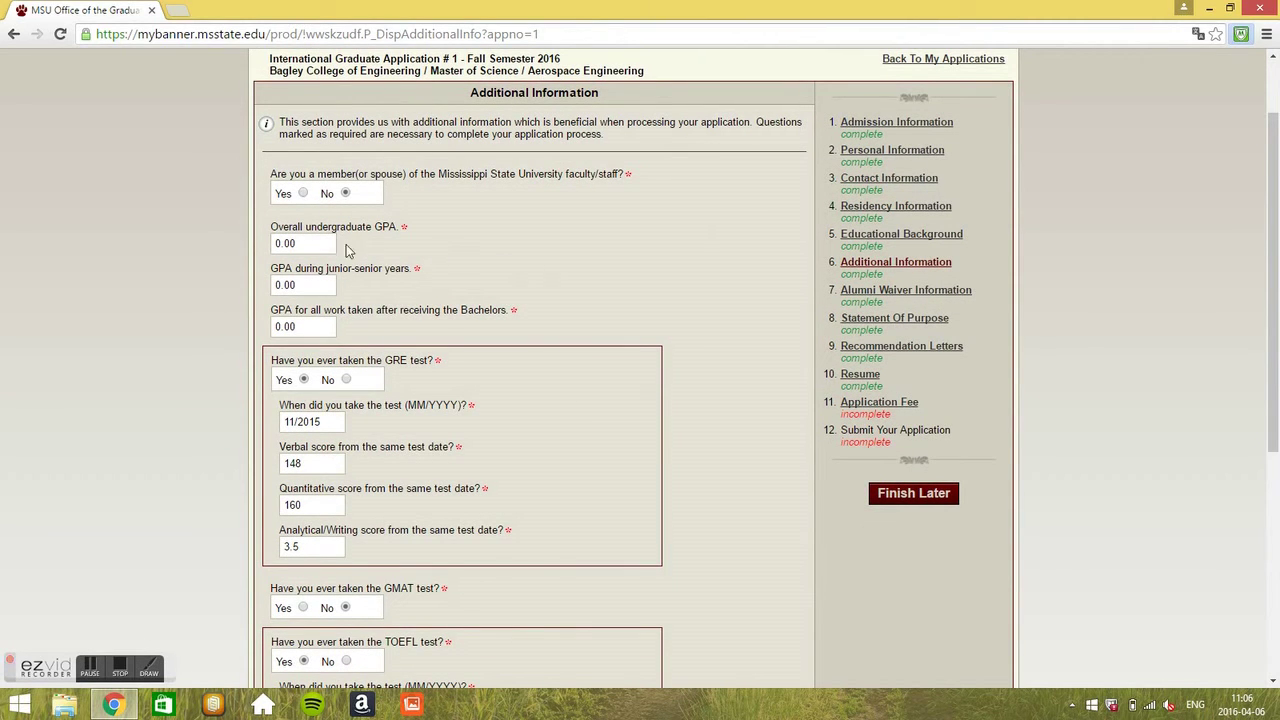
pyautogui.click(405, 231)
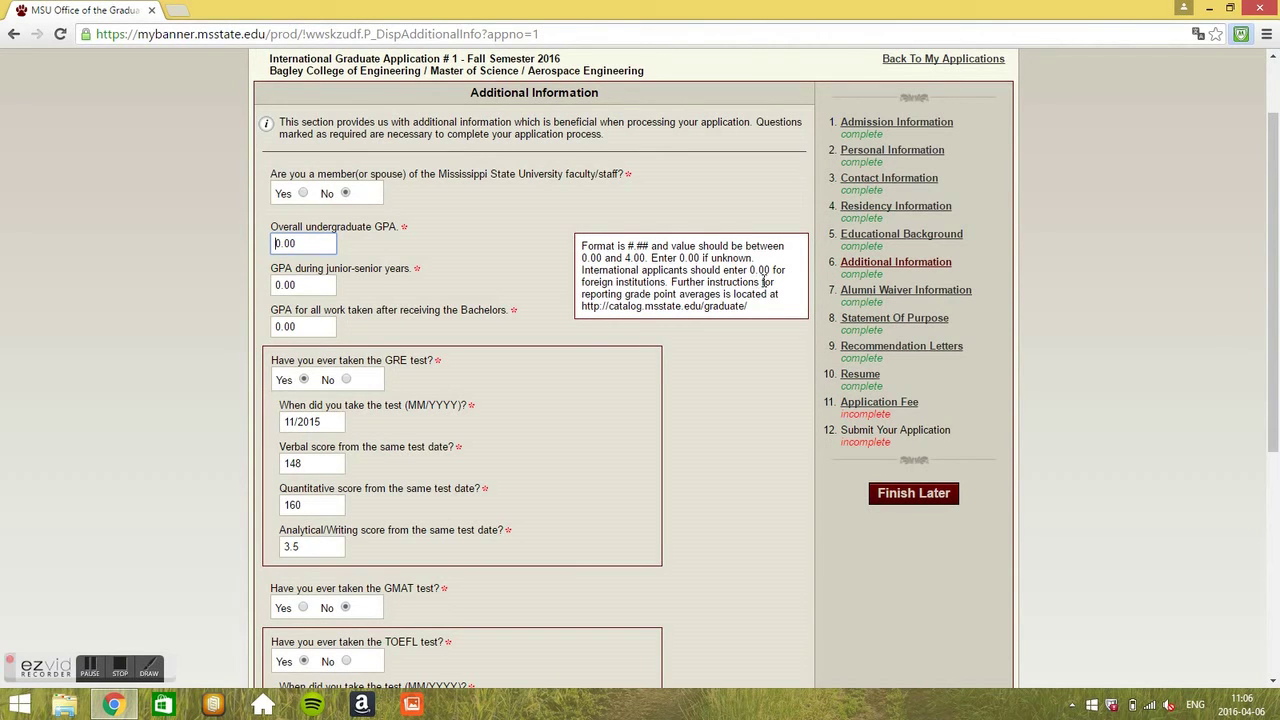
pyautogui.click(542, 265)
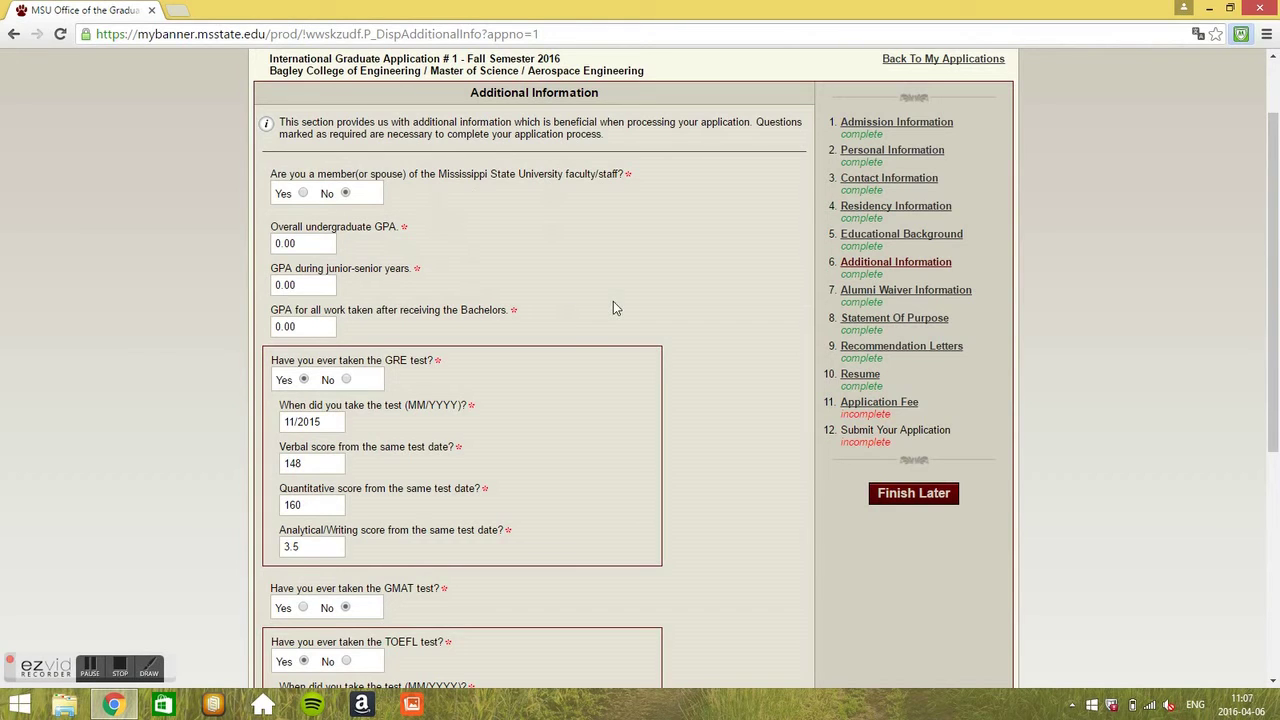
pyautogui.scroll(-3, 613, 303)
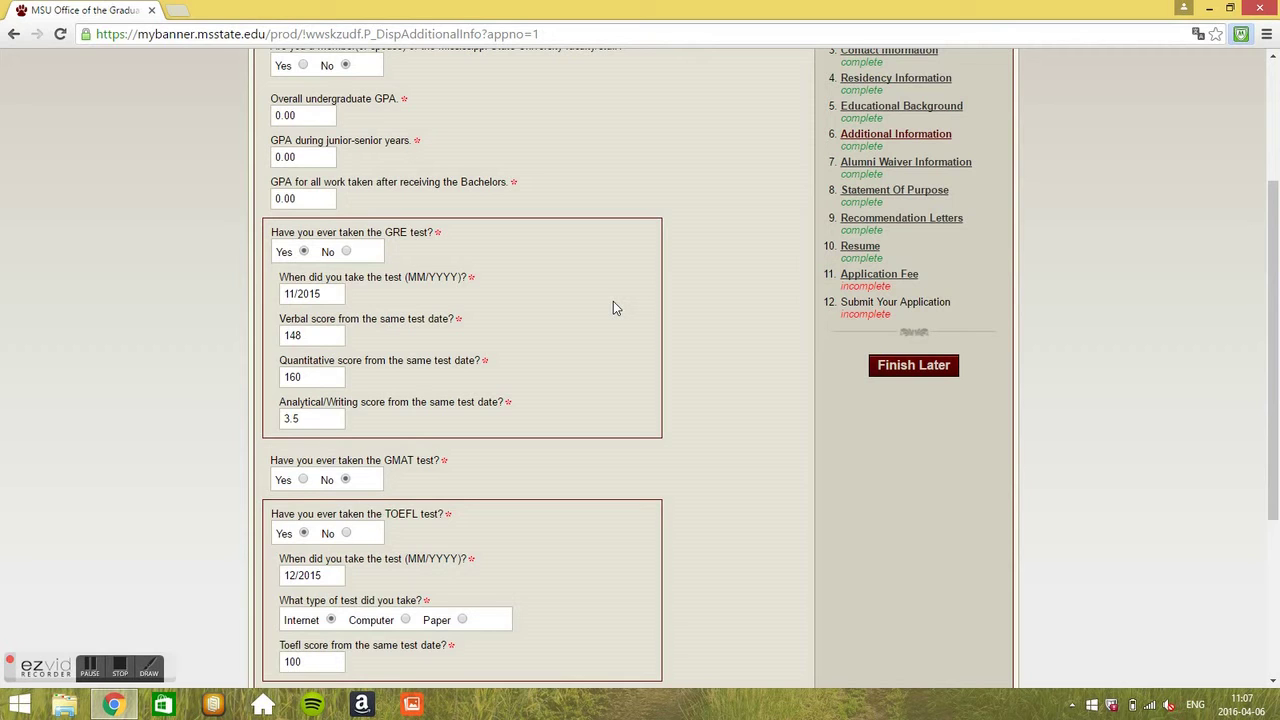
pyautogui.scroll(-2, 613, 308)
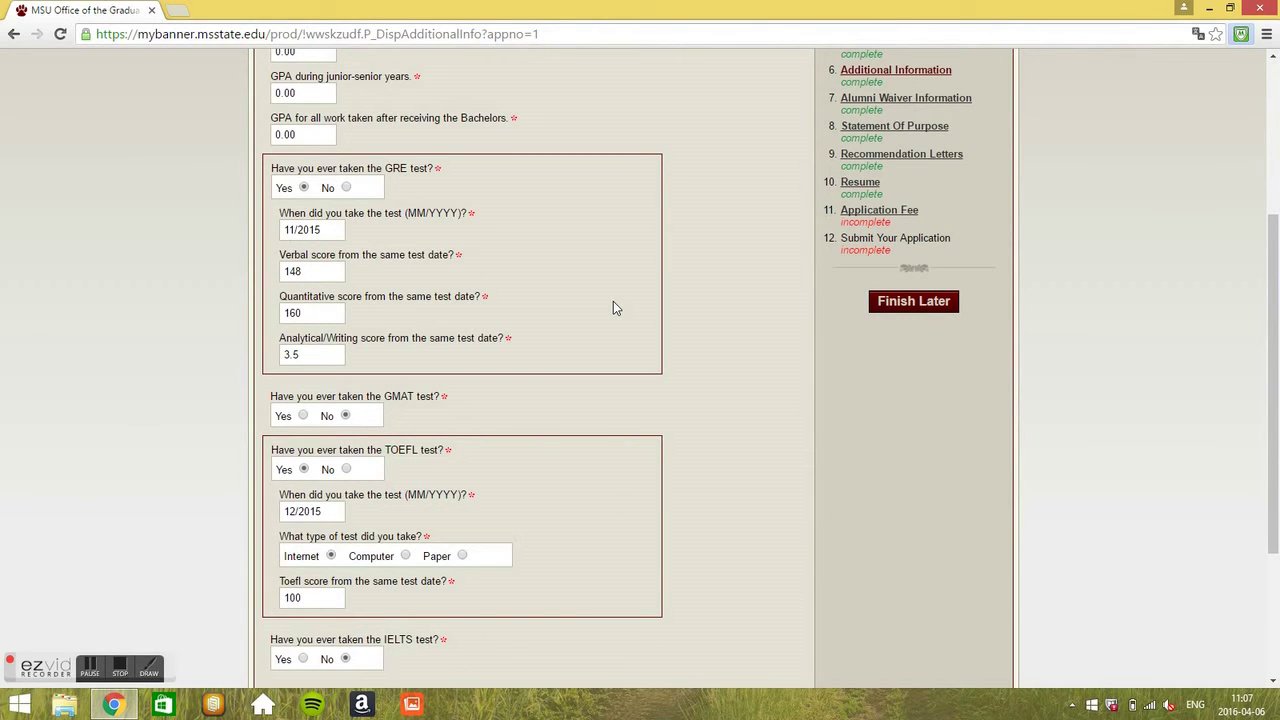
pyautogui.scroll(-2, 613, 308)
pyautogui.scroll(1, 613, 301)
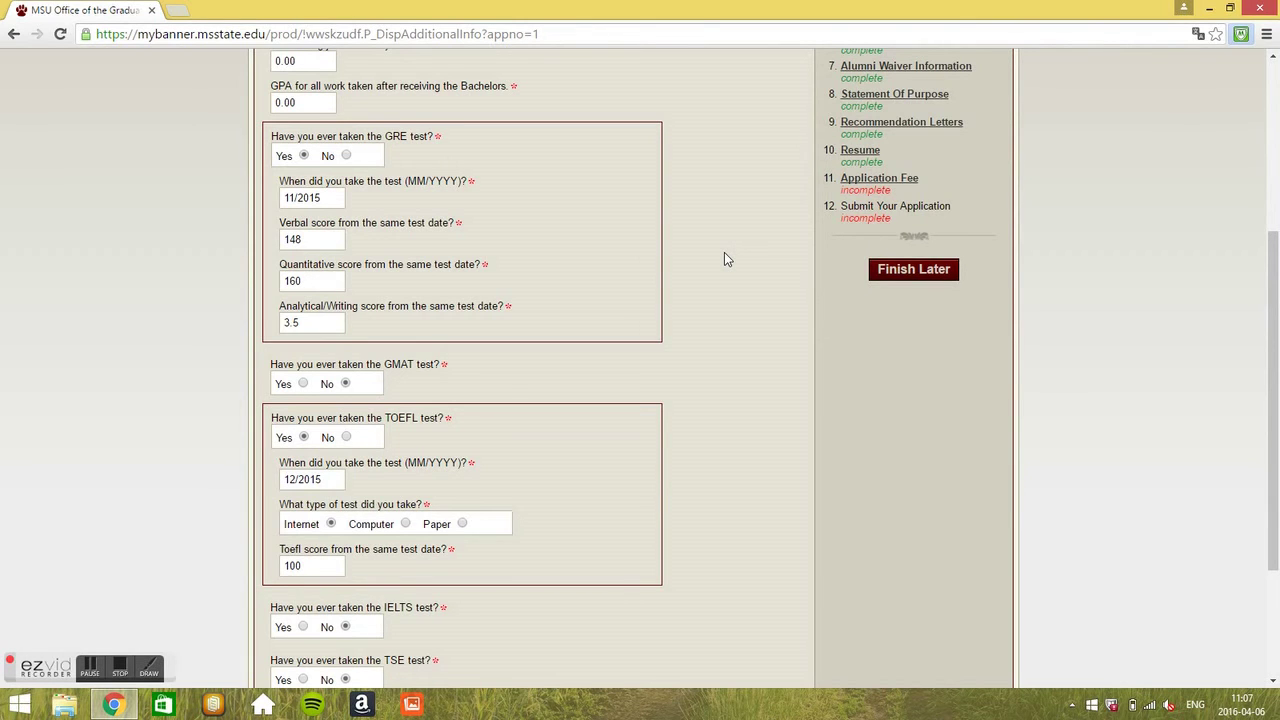
pyautogui.scroll(-5, 726, 259)
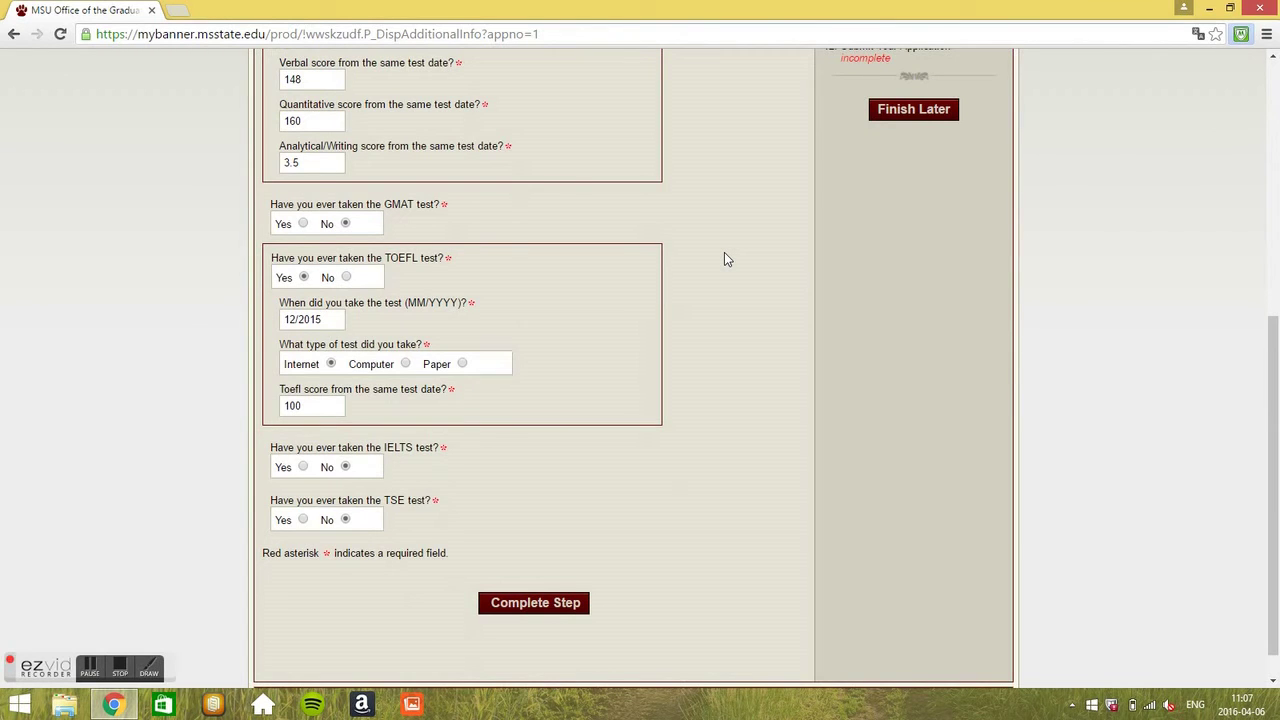
pyautogui.scroll(-1, 726, 259)
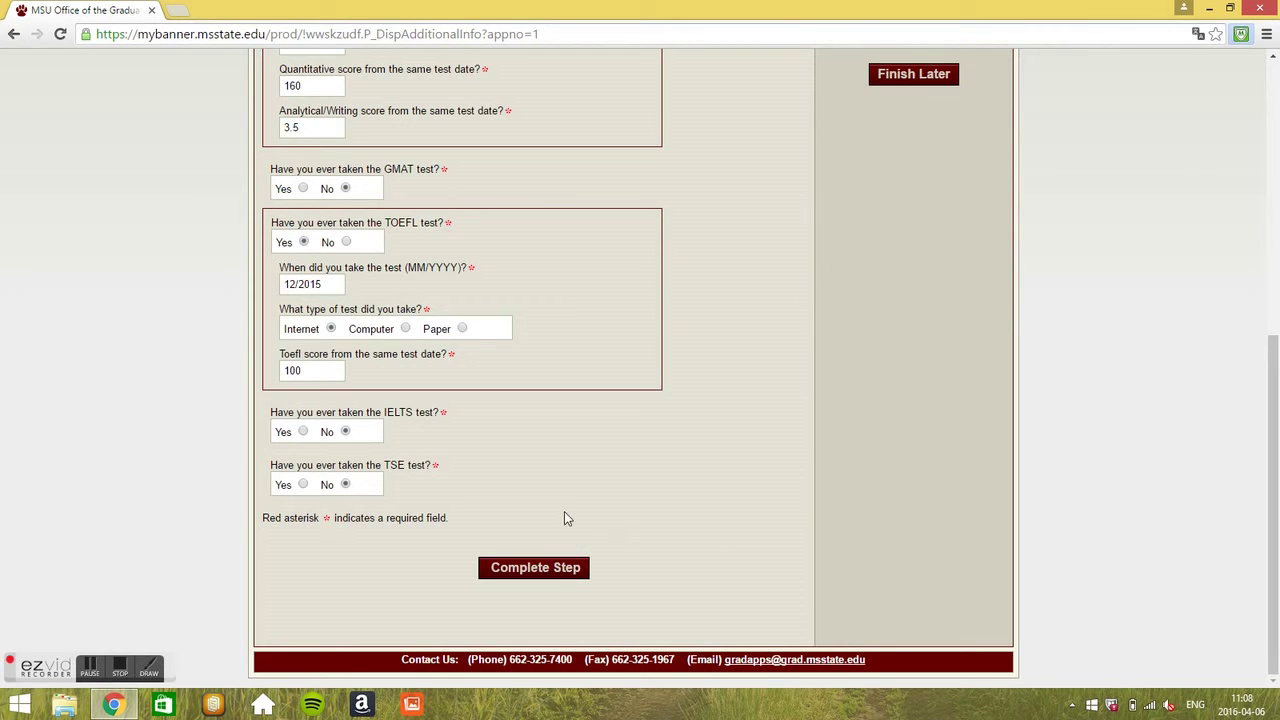
pyautogui.click(549, 577)
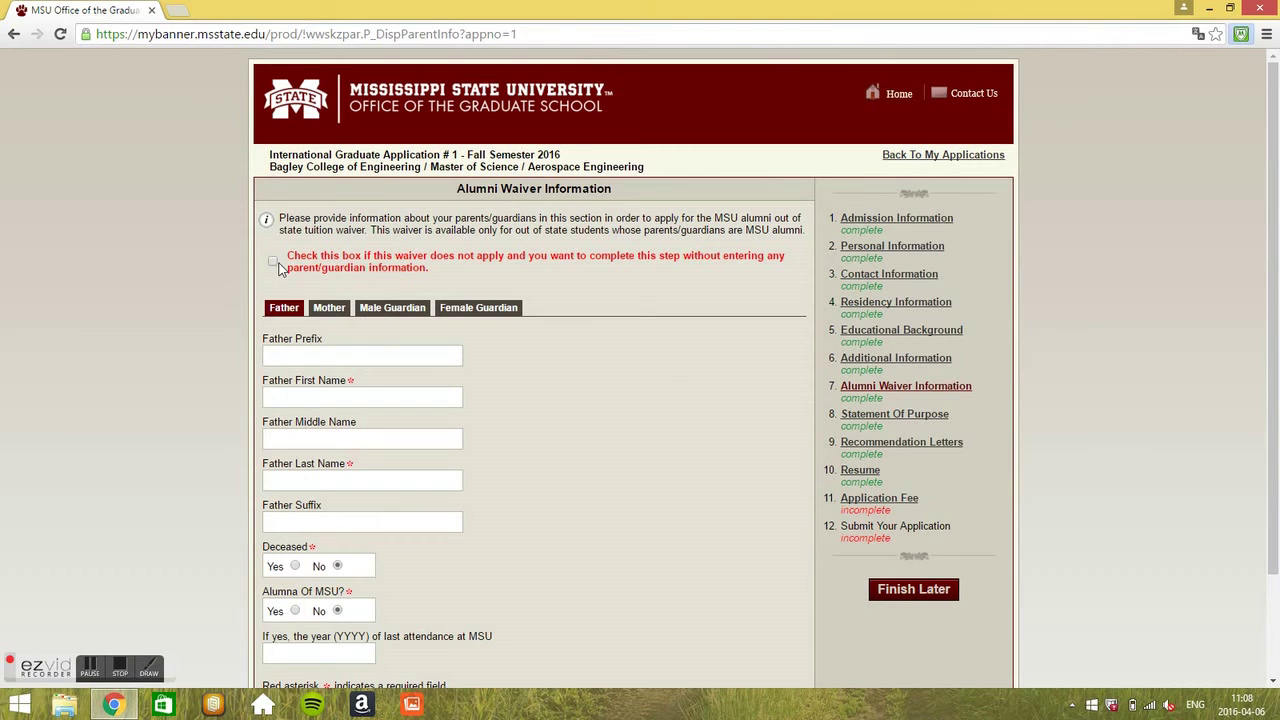
# Try to complete Alumni Waiver Information without parent or guardian details, dismiss the alert and go to the Statement Of Purpose section
pyautogui.scroll(-3, 722, 541)
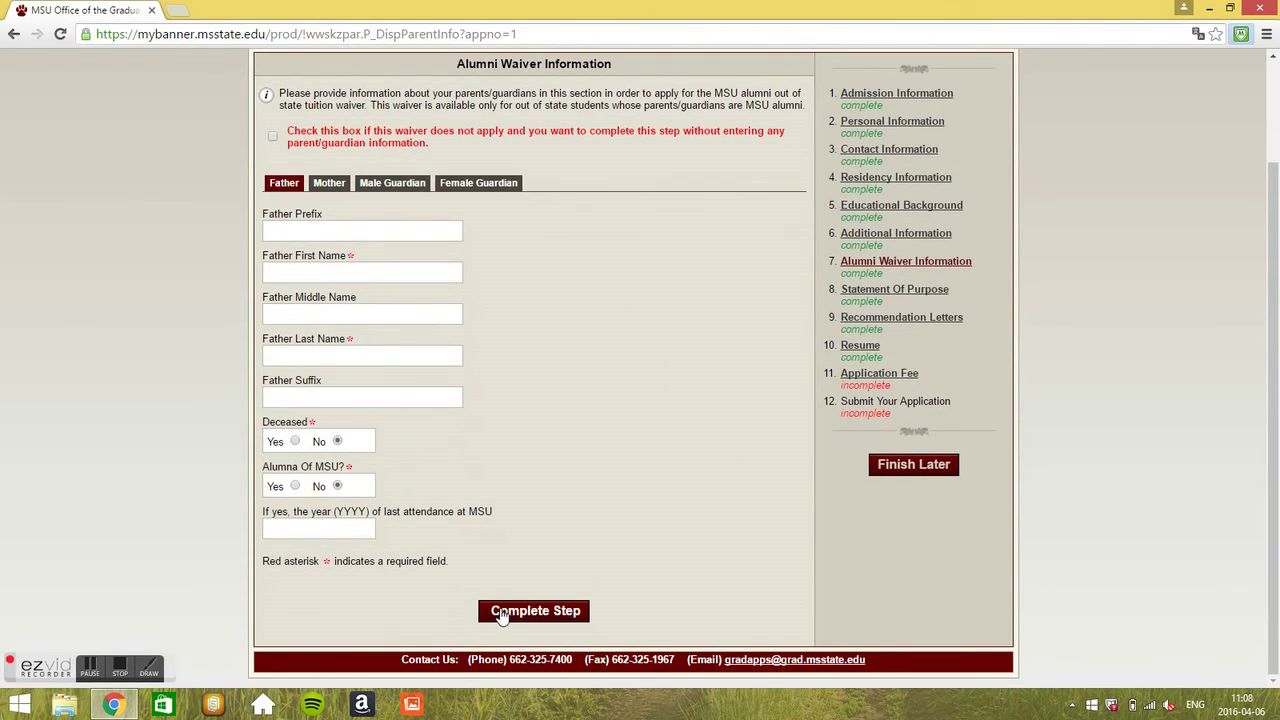
pyautogui.click(505, 610)
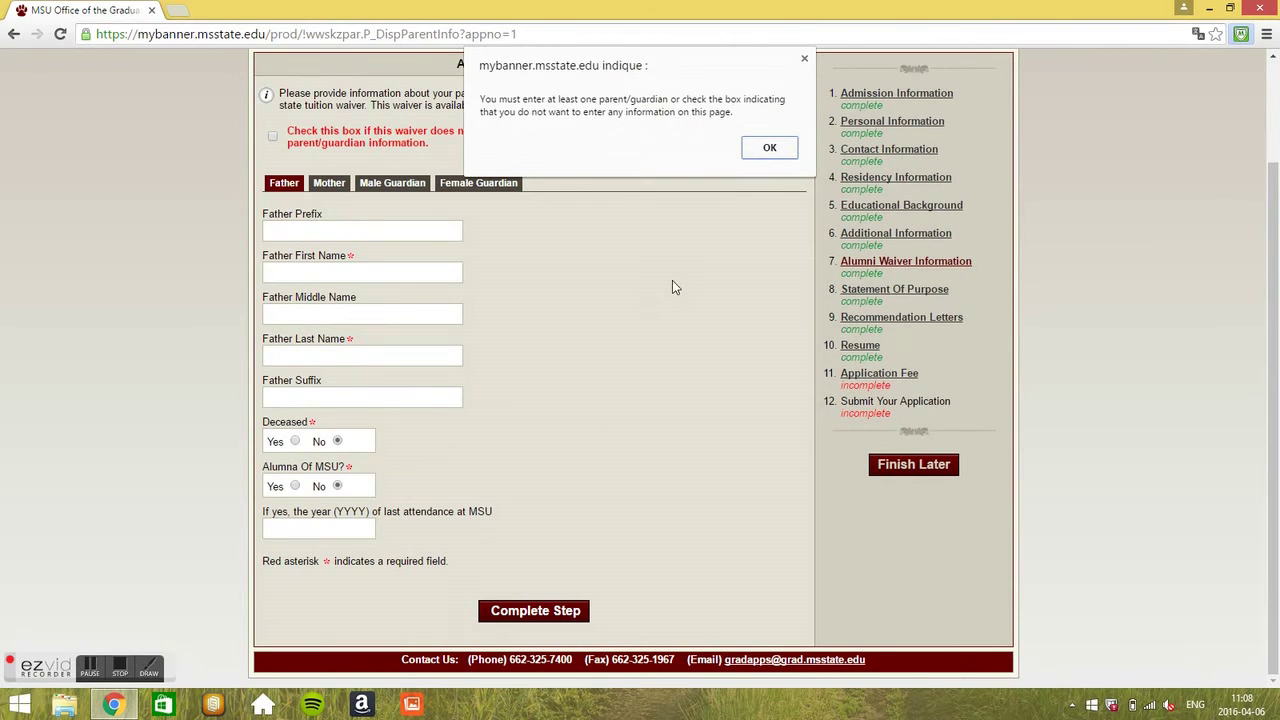
pyautogui.click(765, 150)
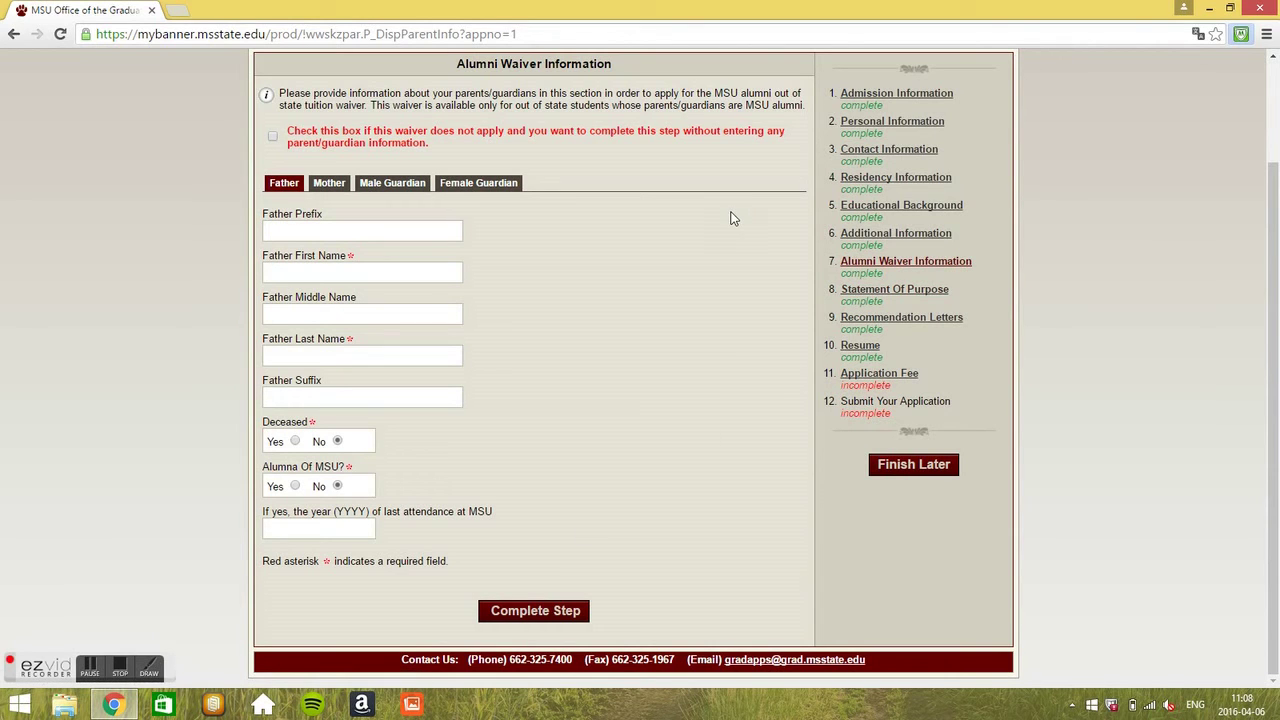
pyautogui.click(880, 296)
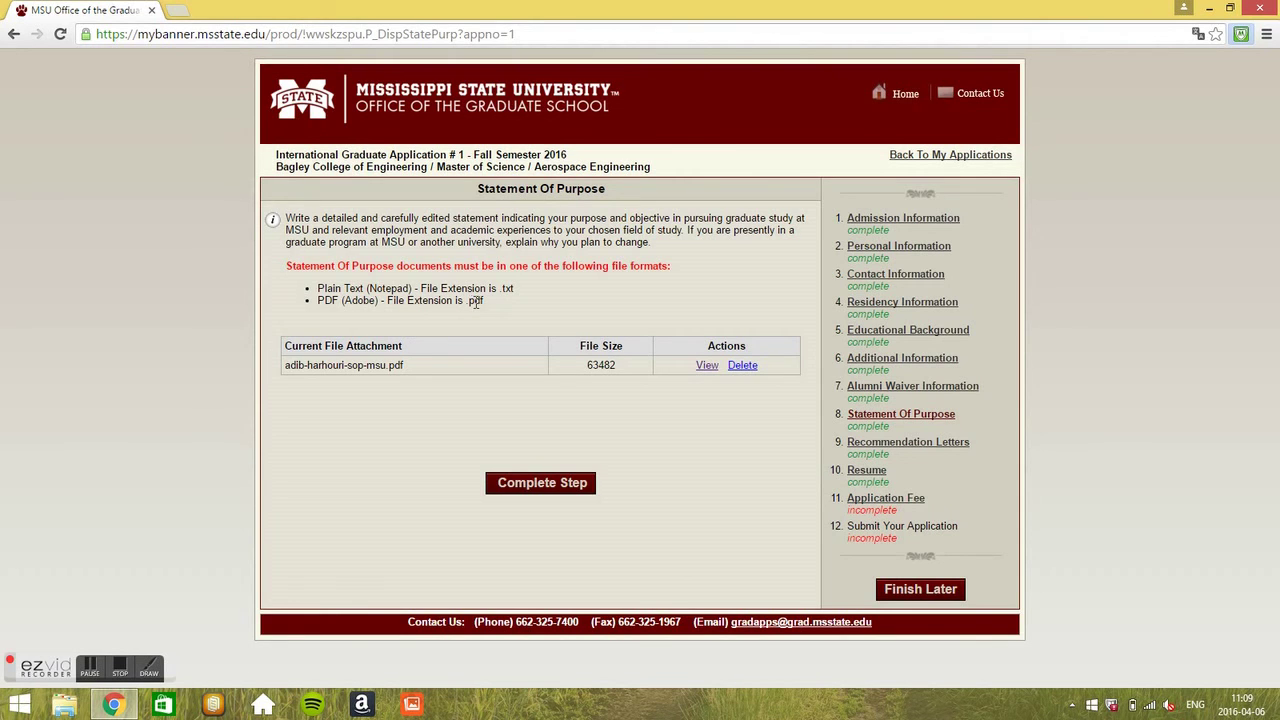
# Check the accepted statement file formats, open Notepad as the plain text example, enter some random characters and close it
pyautogui.tripleClick(476, 303)
pyautogui.click(576, 310)
pyautogui.press('super')
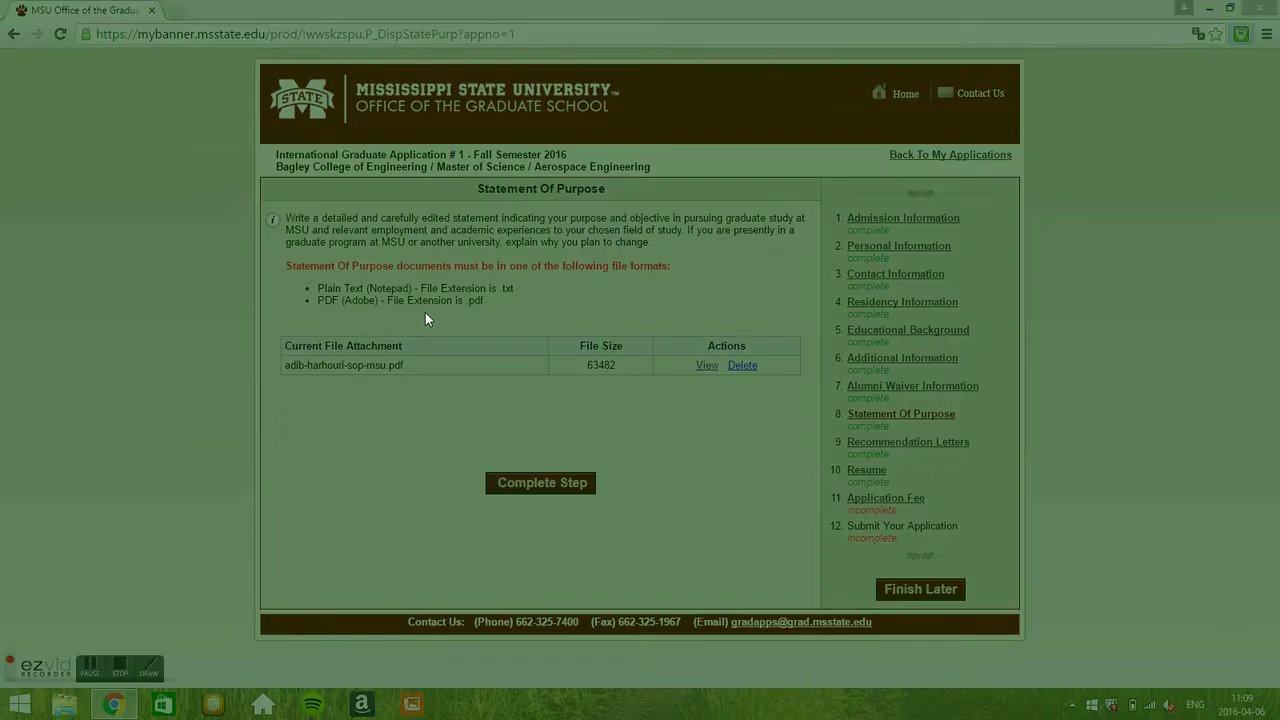
pyautogui.write('b')
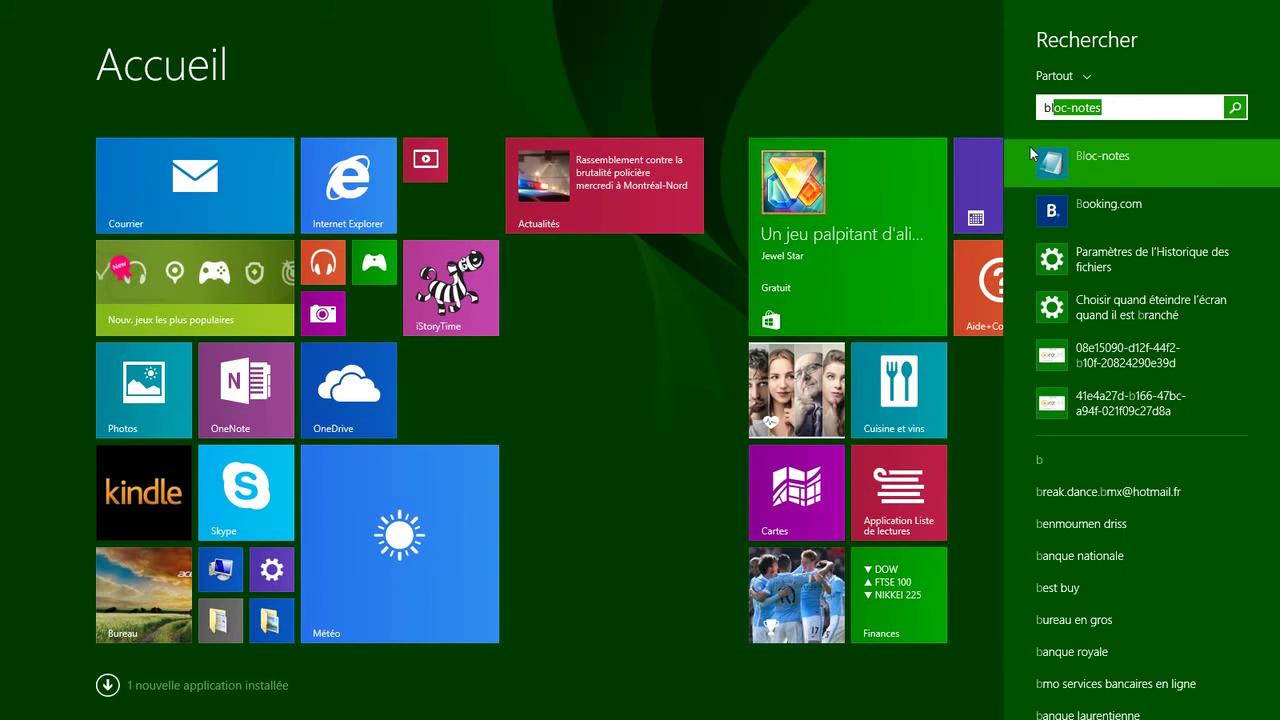
pyautogui.write('l')
pyautogui.press('Return')
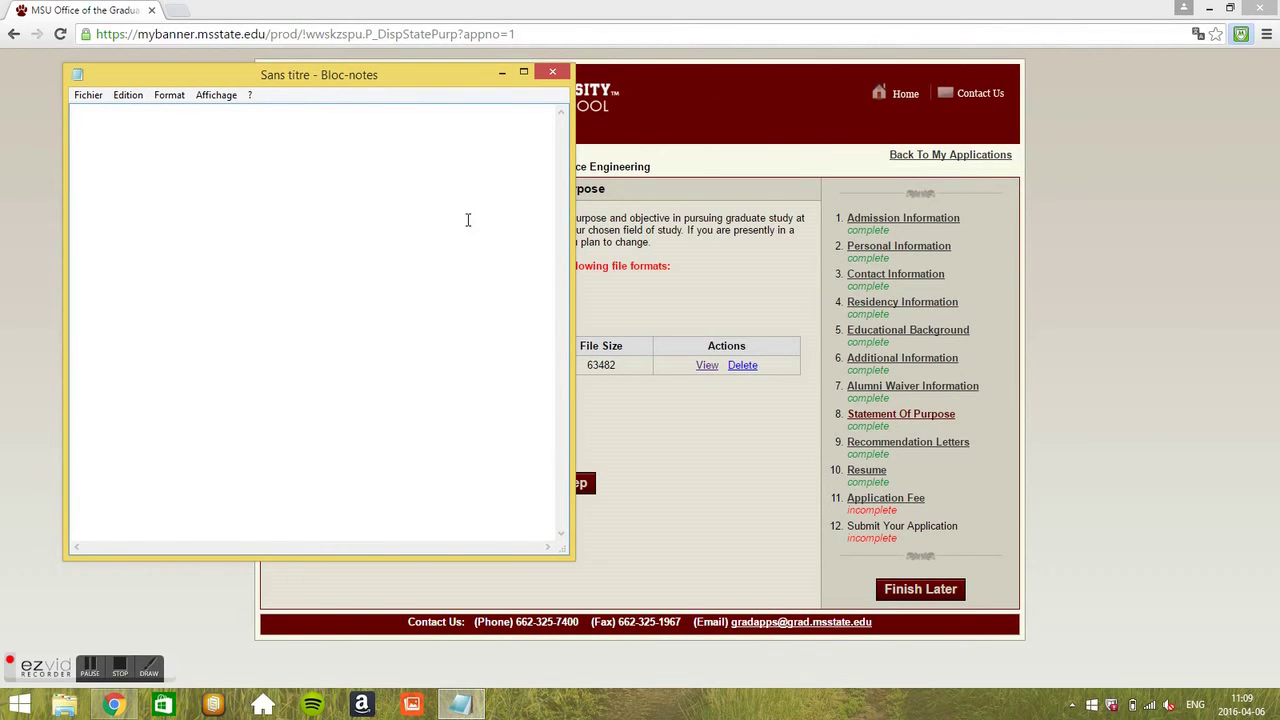
pyautogui.write('cggghjhjh')
pyautogui.click(553, 73)
# View the attached Statement of Purpose PDF through to its second page, close it and complete the Statement Of Purpose step
pyautogui.click(672, 363)
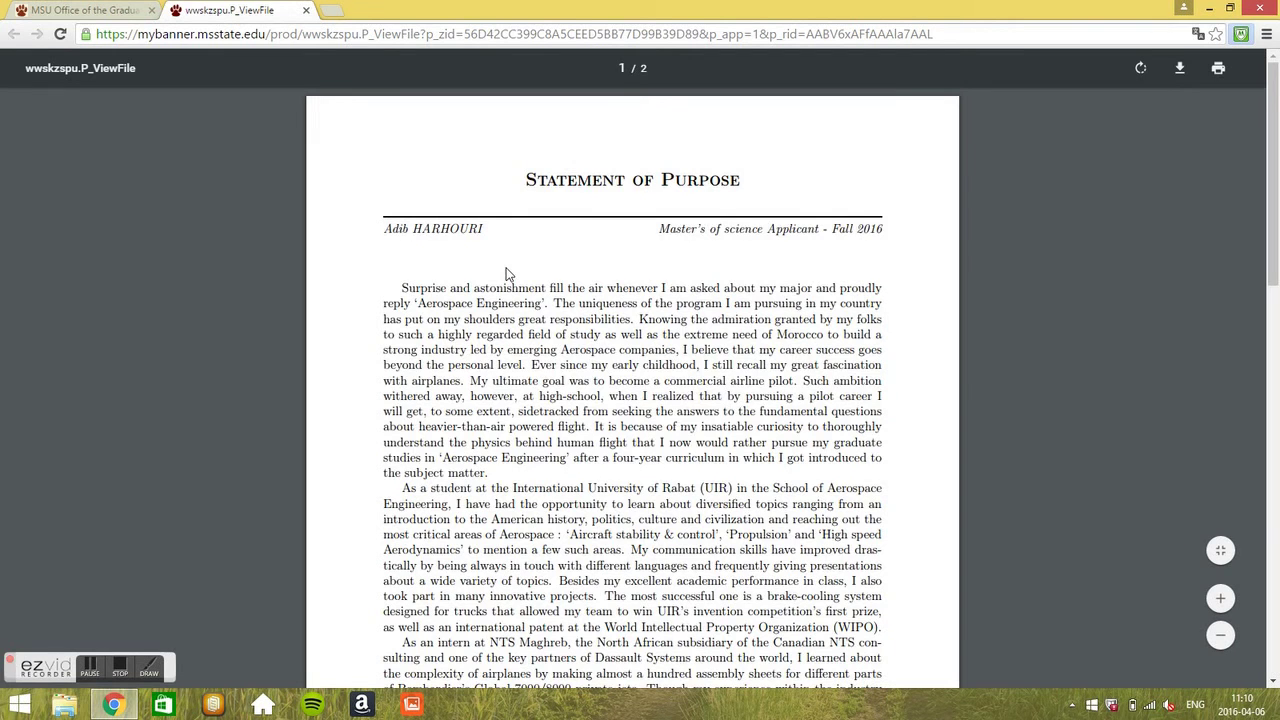
pyautogui.scroll(-2, 506, 274)
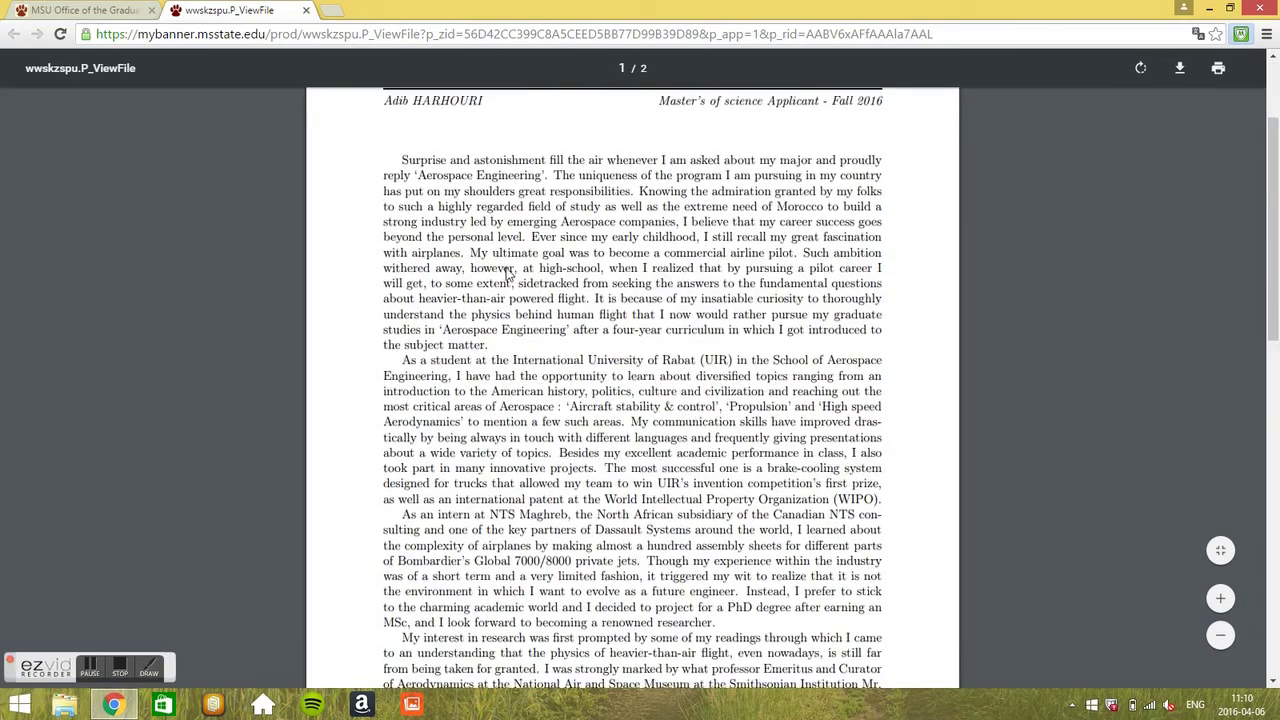
pyautogui.scroll(-2, 506, 274)
pyautogui.scroll(-3, 506, 274)
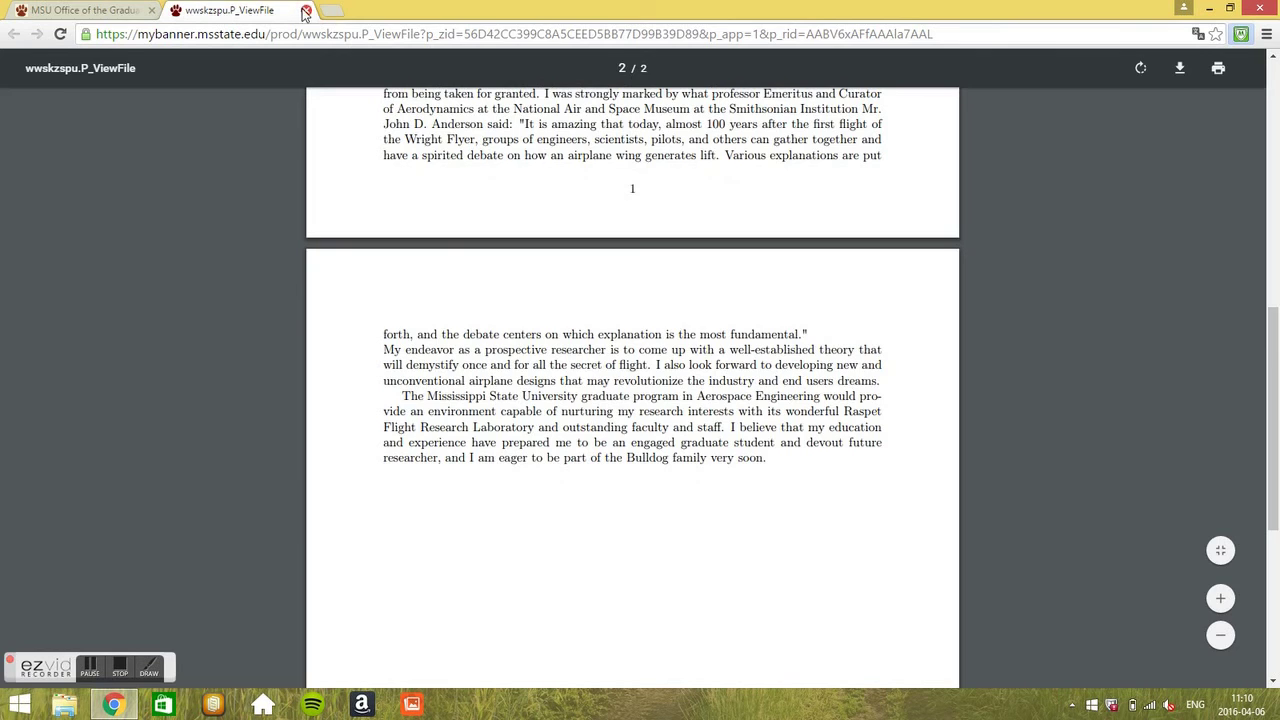
pyautogui.click(305, 10)
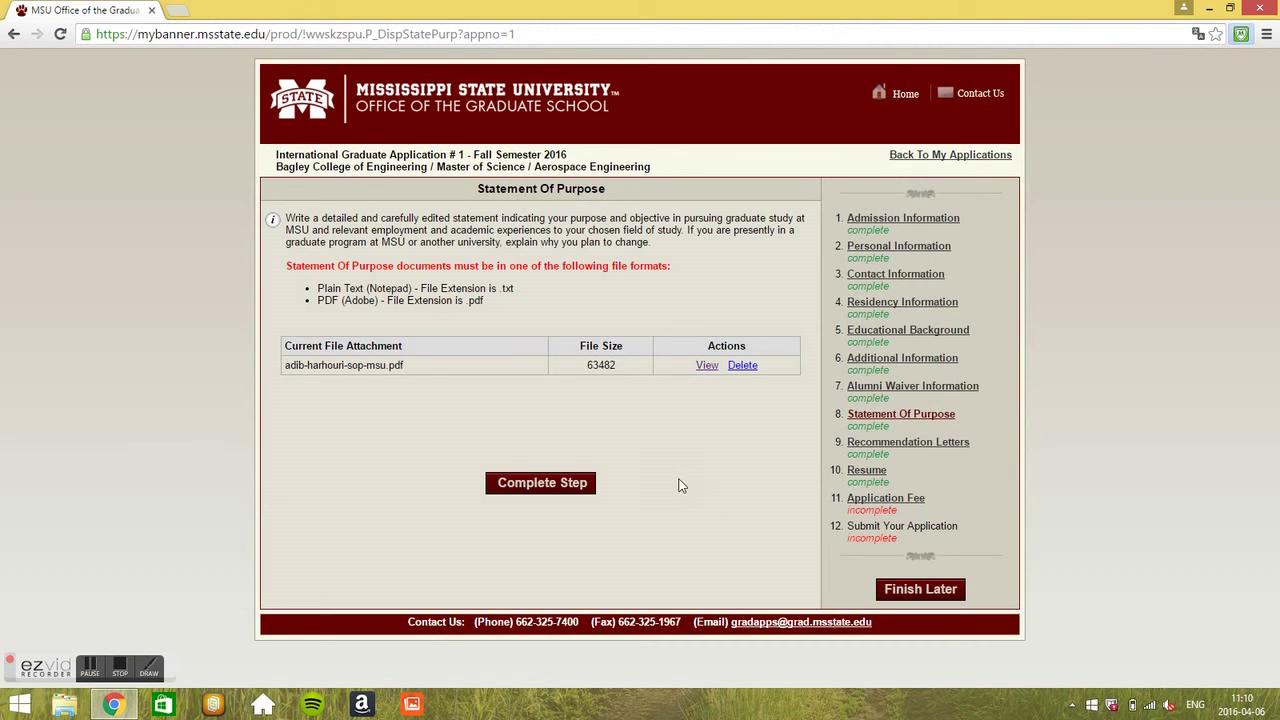
pyautogui.click(546, 484)
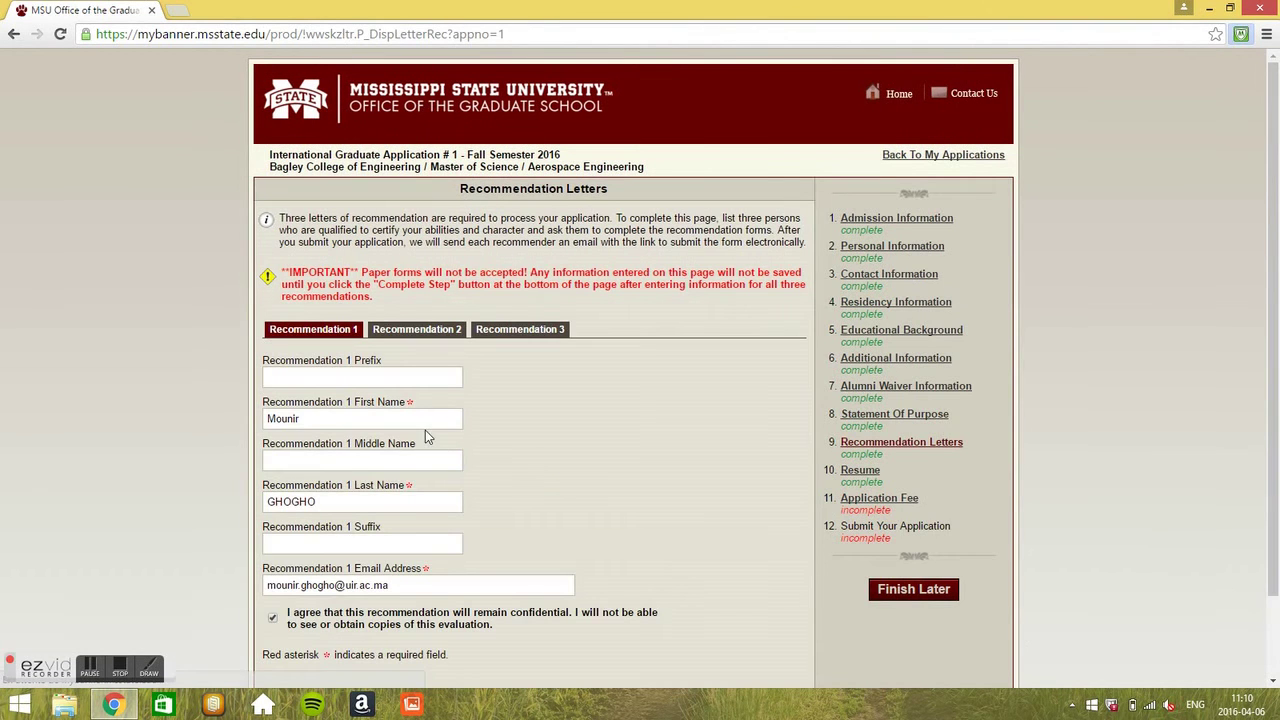
# Review the Recommendation Letters instructions and the recommender details entered for Recommendation 1, 2 and 3, ending on Recommendation 1
pyautogui.scroll(-2, 549, 433)
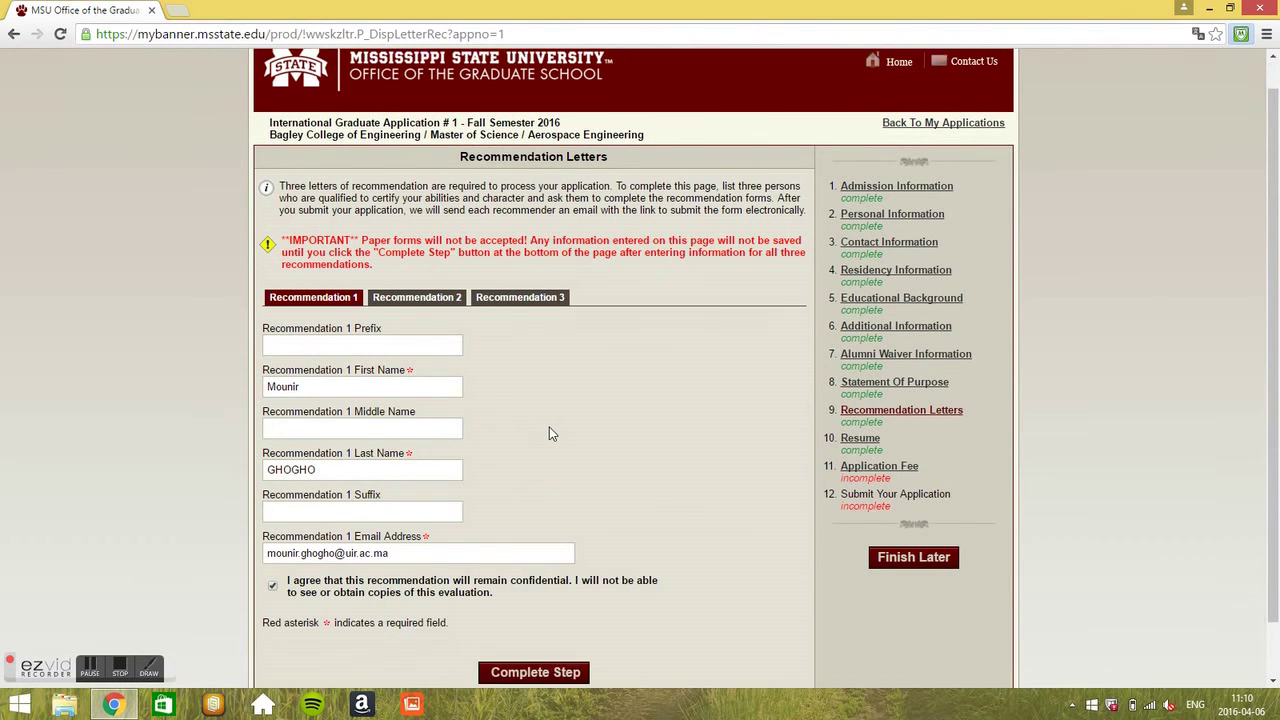
pyautogui.scroll(2, 549, 433)
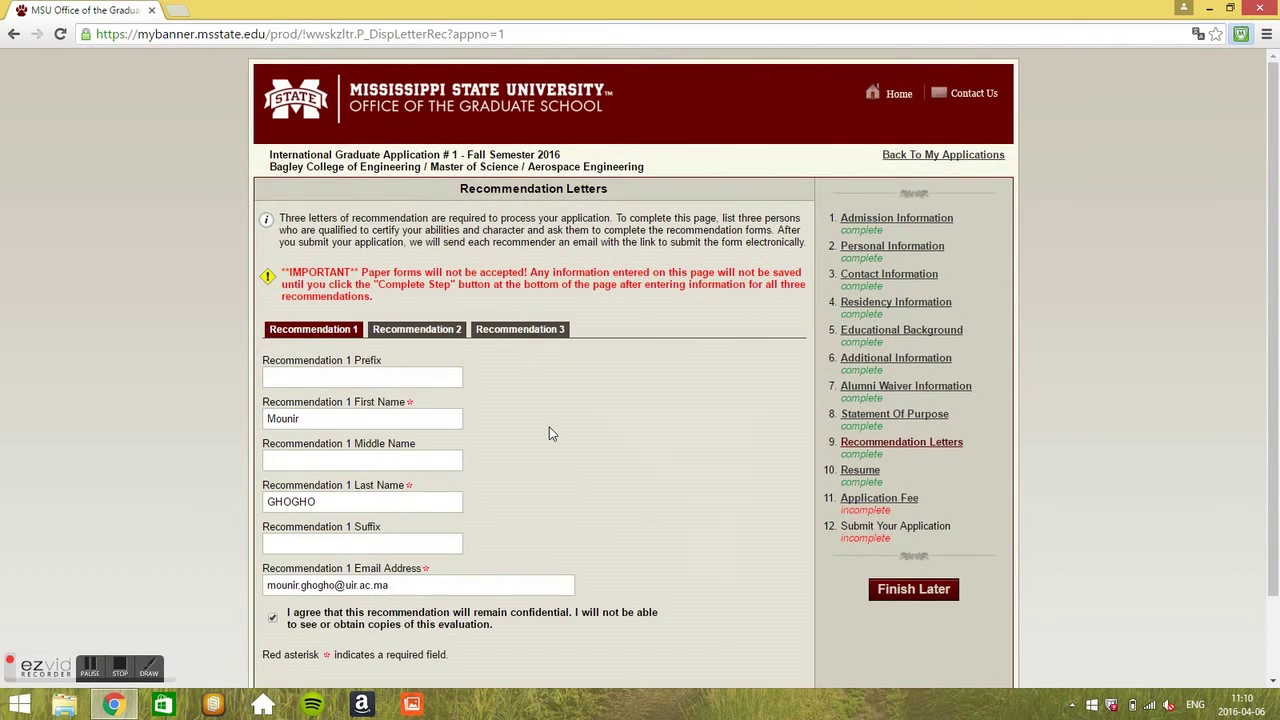
pyautogui.scroll(-2, 549, 433)
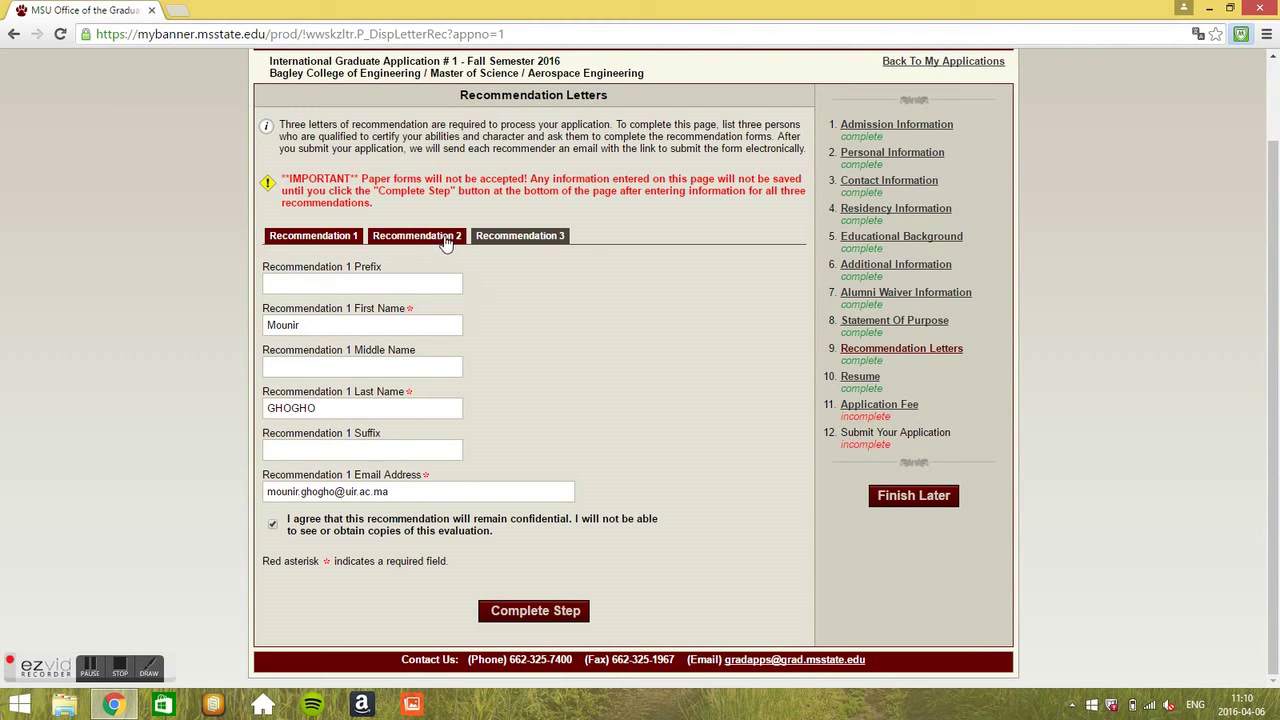
pyautogui.click(446, 240)
pyautogui.click(520, 240)
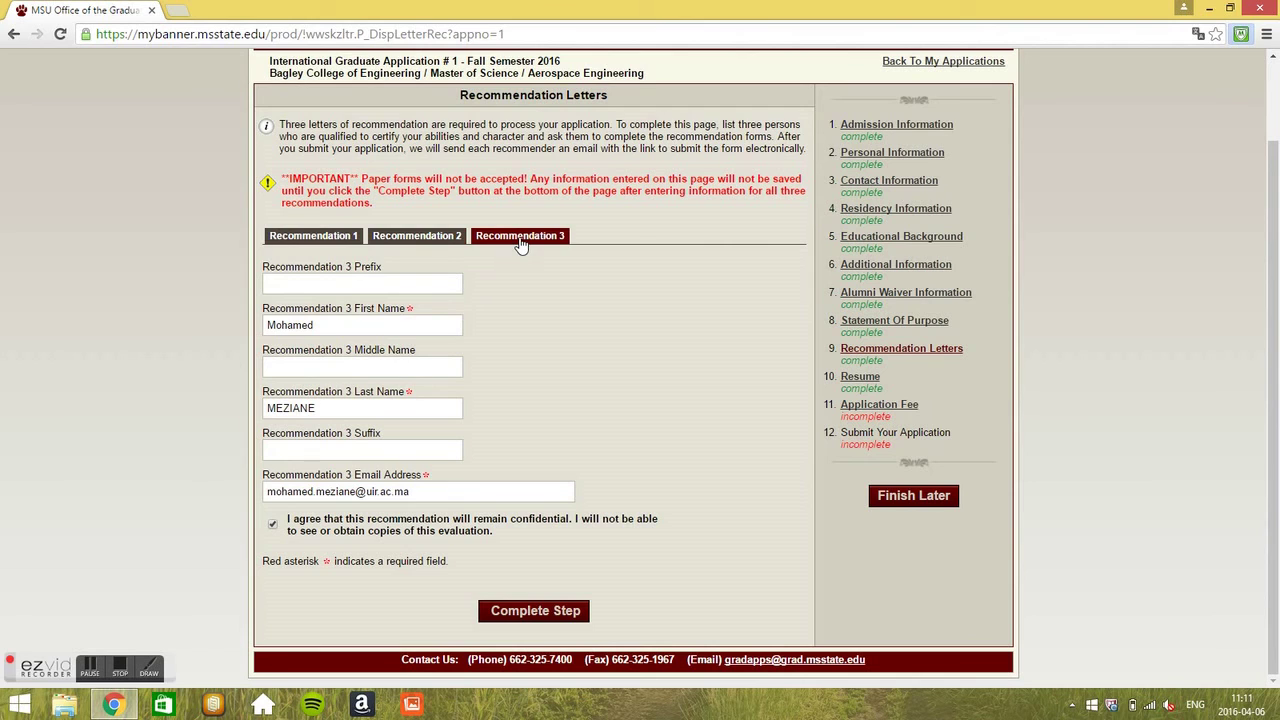
pyautogui.click(343, 240)
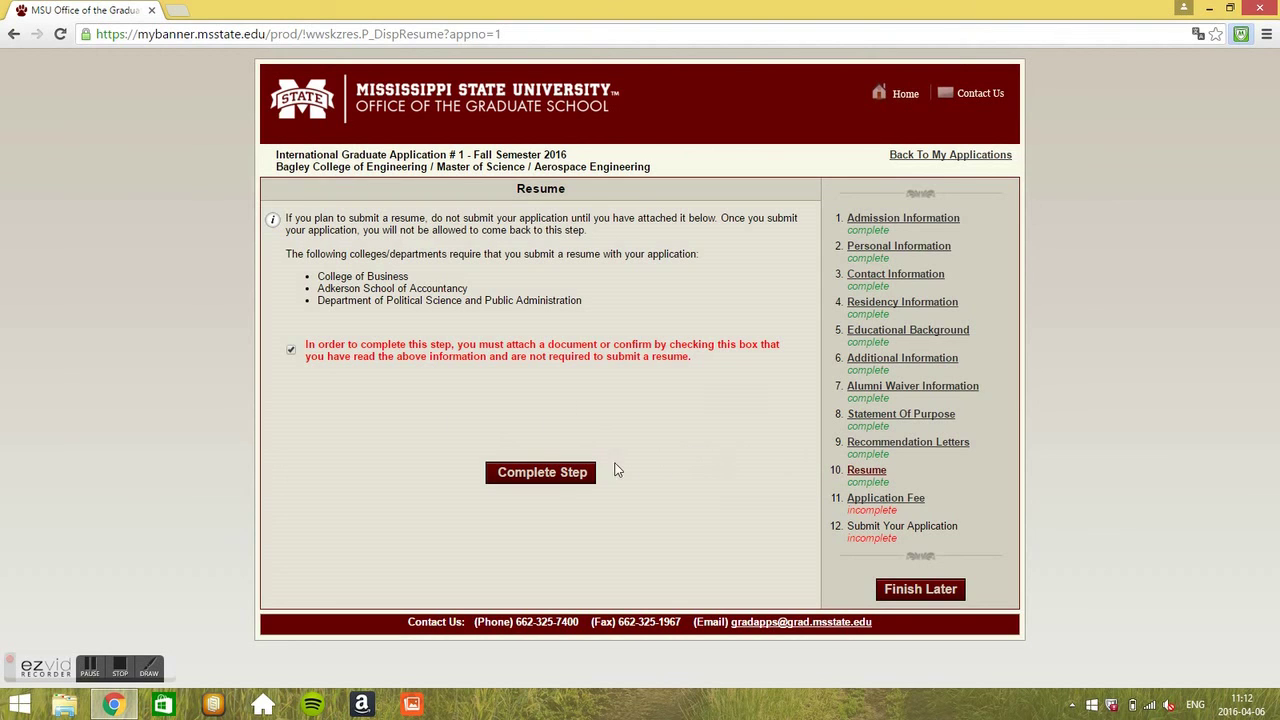
# Complete the Resume step with the confirmation that no resume is required
pyautogui.click(577, 479)
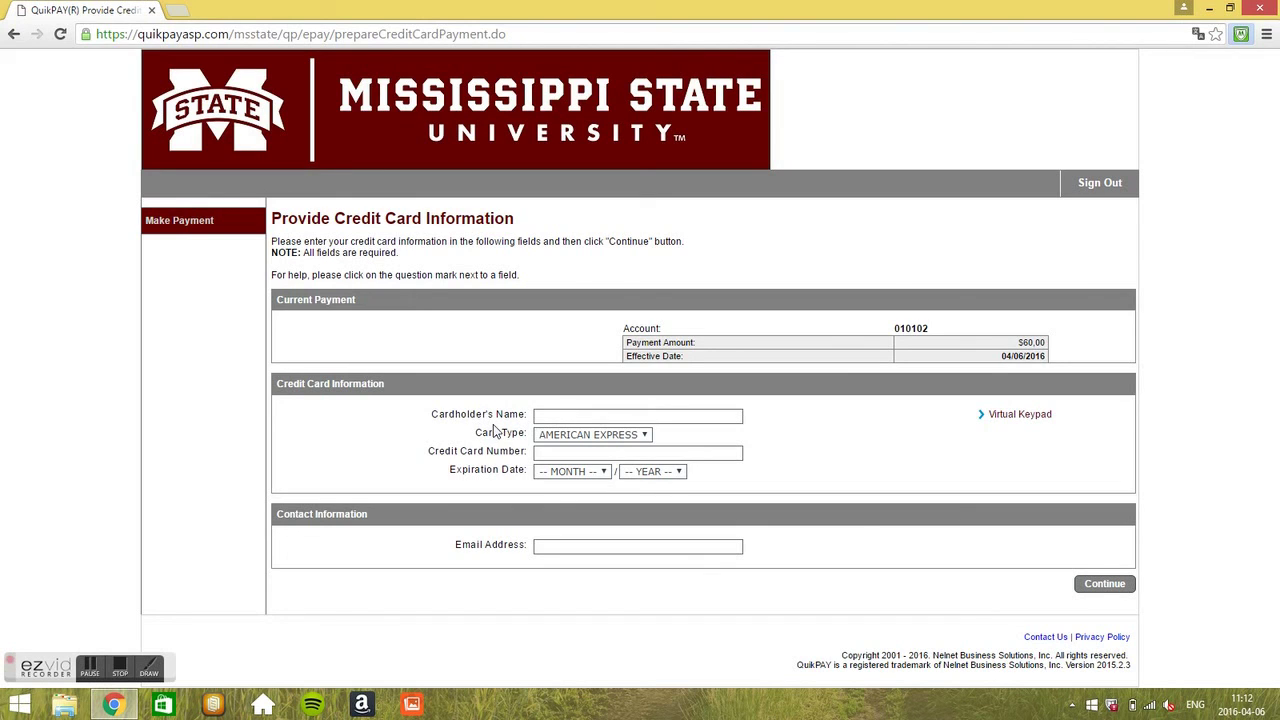
# Check the accepted card types on the application fee's credit card page, leave the selection as is and go back to the previous page
pyautogui.click(588, 440)
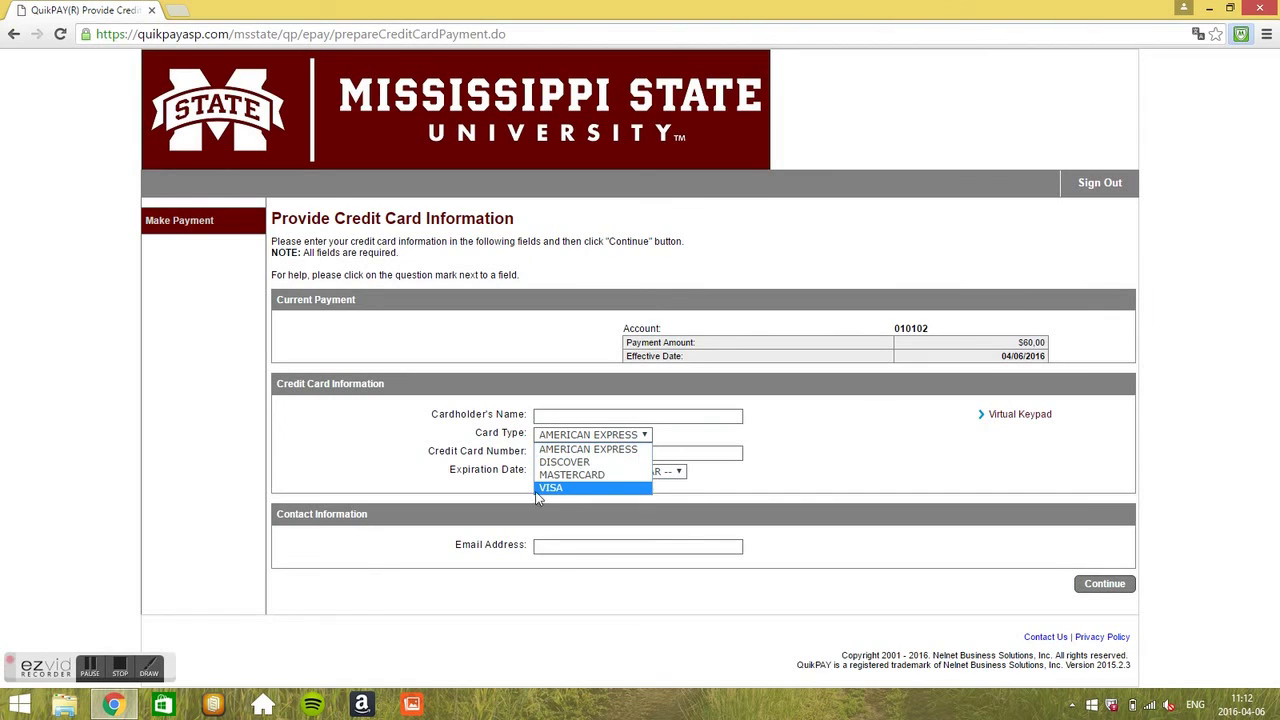
pyautogui.click(420, 428)
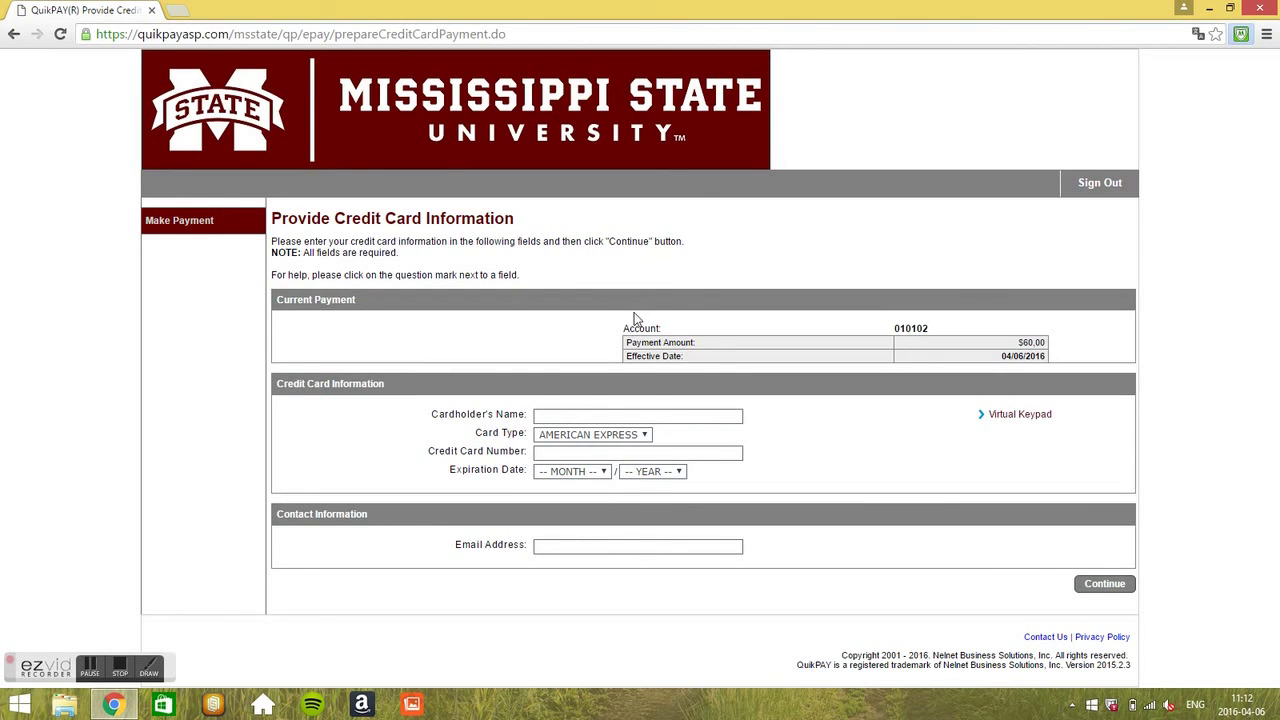
pyautogui.click(14, 35)
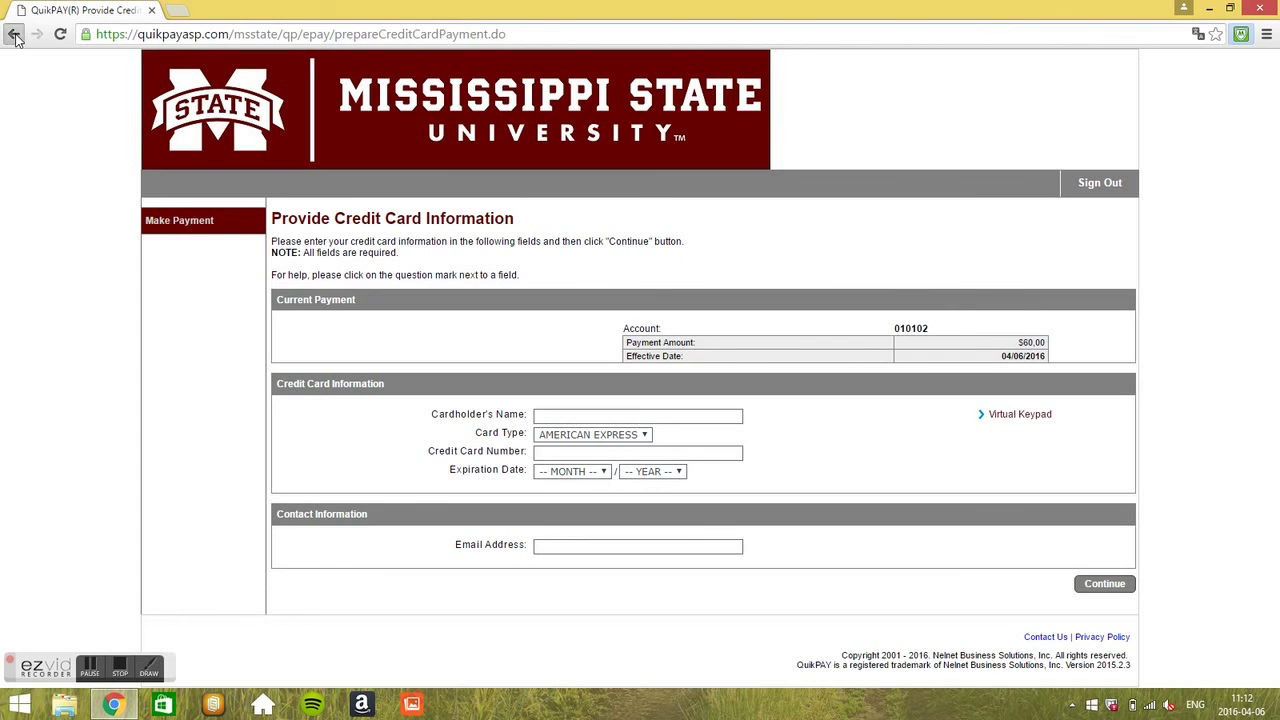